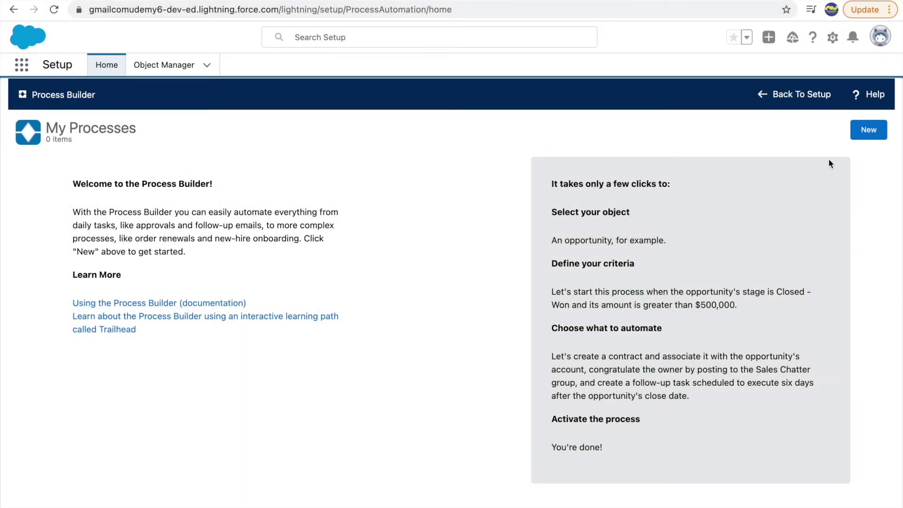
# - Start a new process and name it Covid Count Processes
pyautogui.click(871, 129)
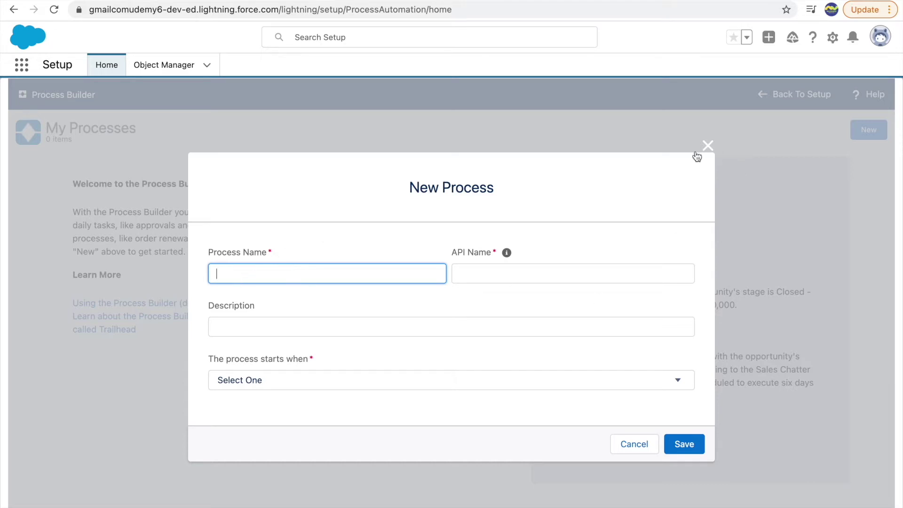
pyautogui.moveTo(442, 187); pyautogui.dragTo(500, 189)
pyautogui.click(521, 198)
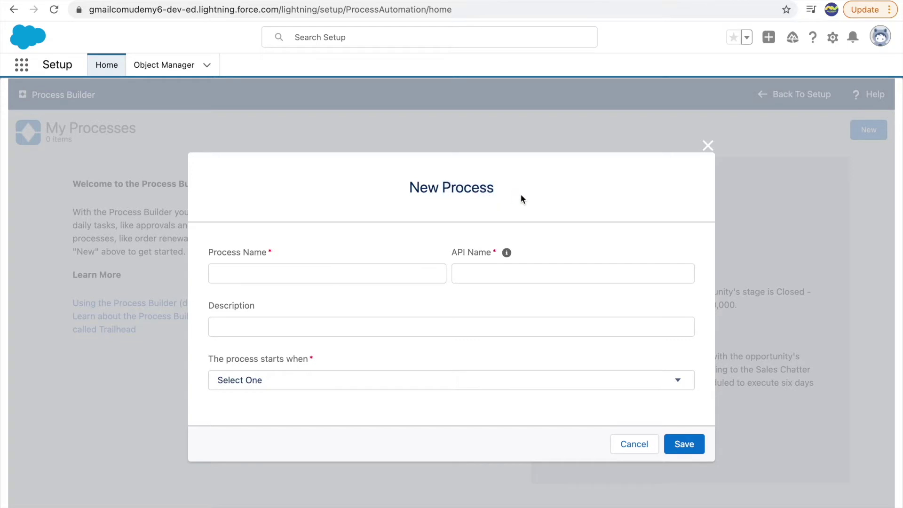
pyautogui.click(352, 276)
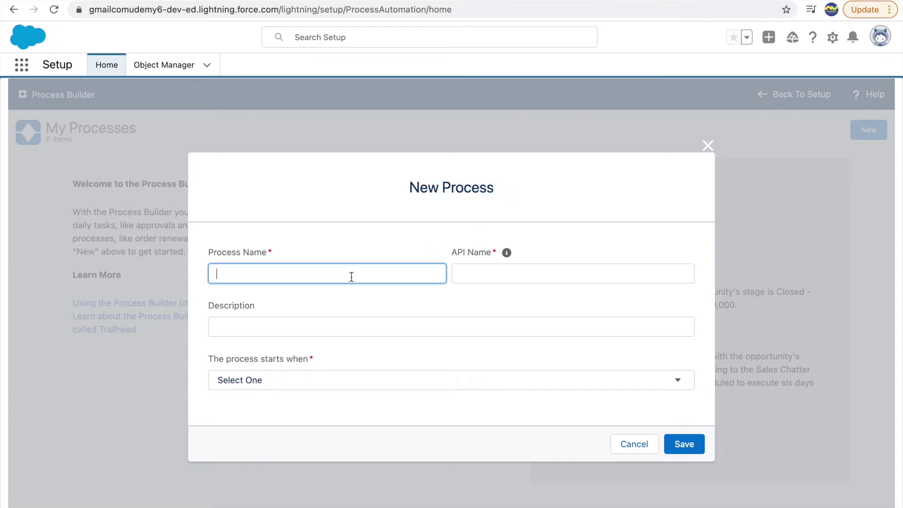
pyautogui.write('Covid Count Proces')
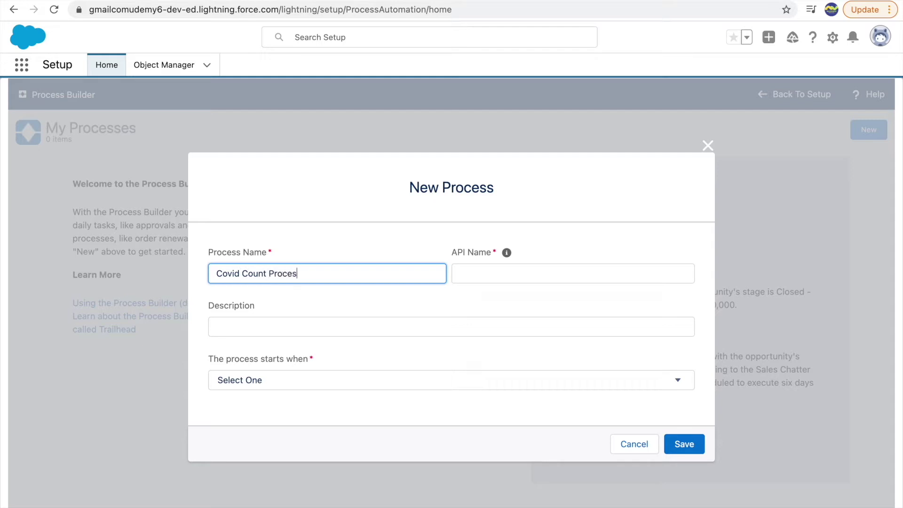
pyautogui.write('ses')
pyautogui.press('Tab')
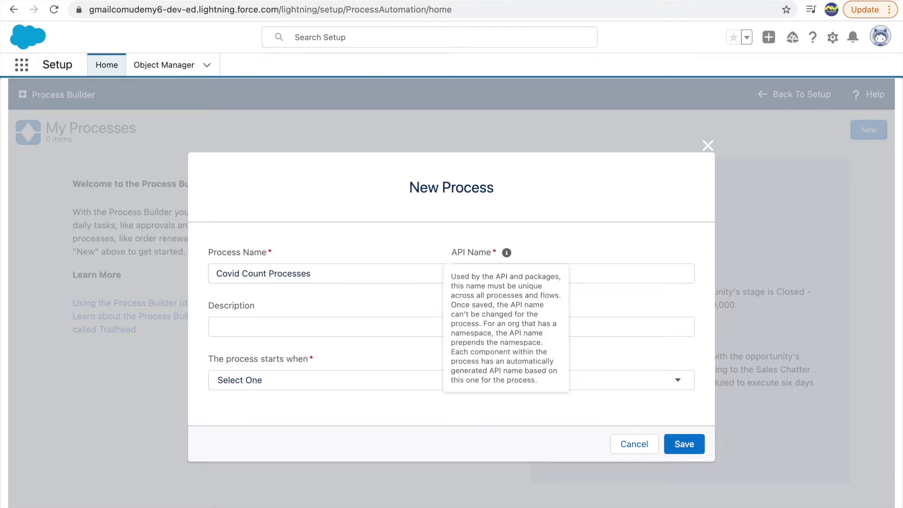
# - Set the process to start when a record changes and save it
pyautogui.click(313, 326)
pyautogui.click(330, 346)
pyautogui.click(259, 383)
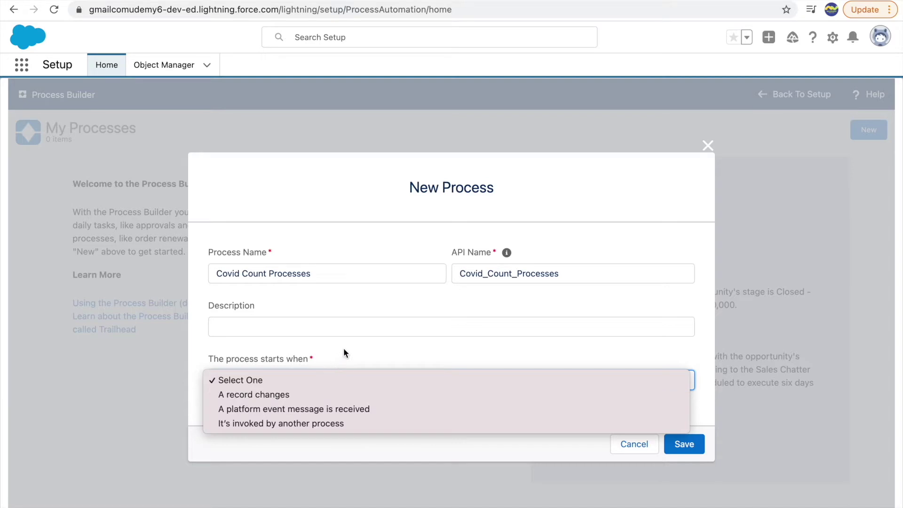
pyautogui.click(267, 395)
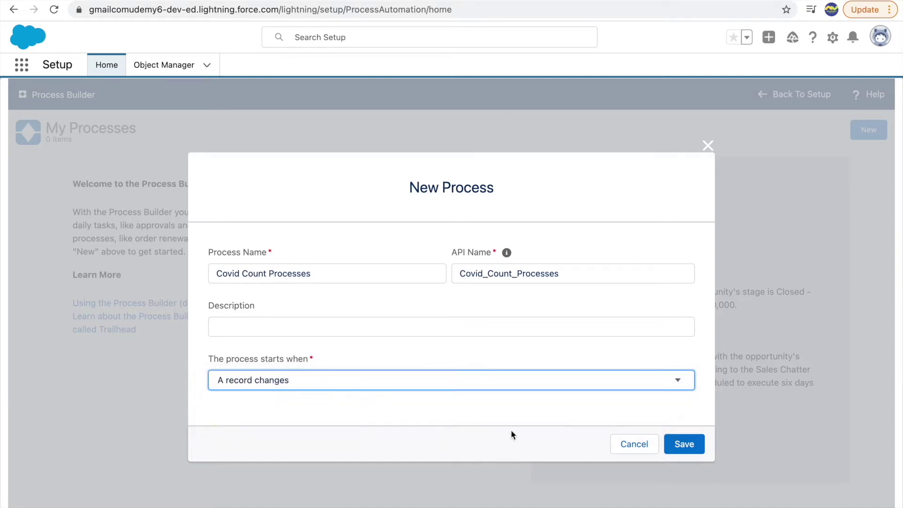
pyautogui.click(684, 444)
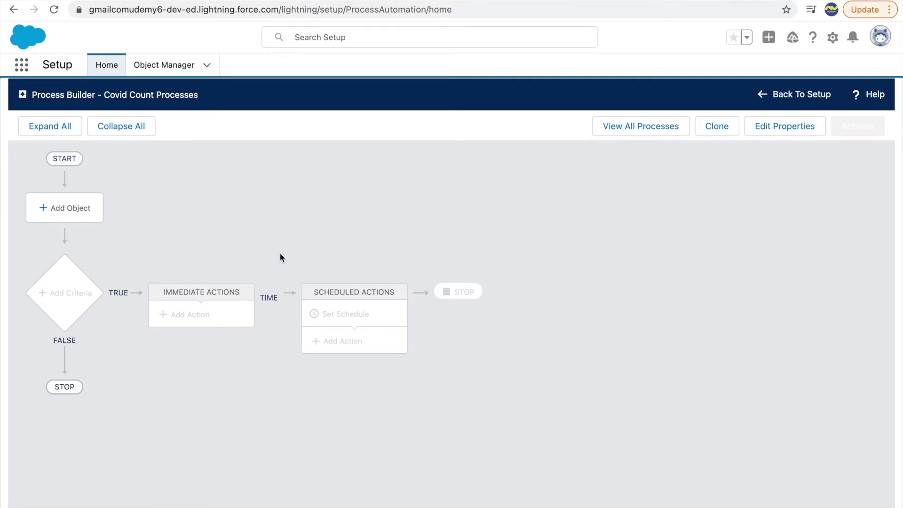
# - Add Covid Count as the object that the process runs on
pyautogui.click(63, 210)
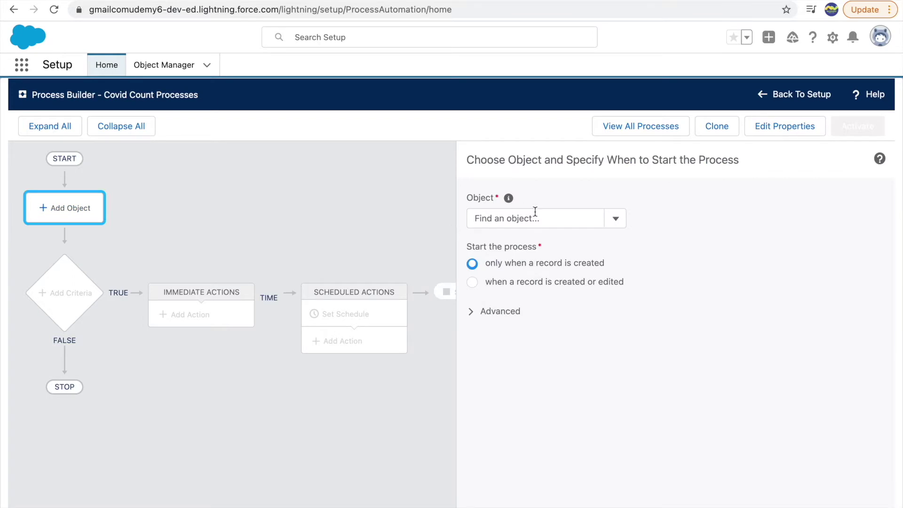
pyautogui.click(556, 219)
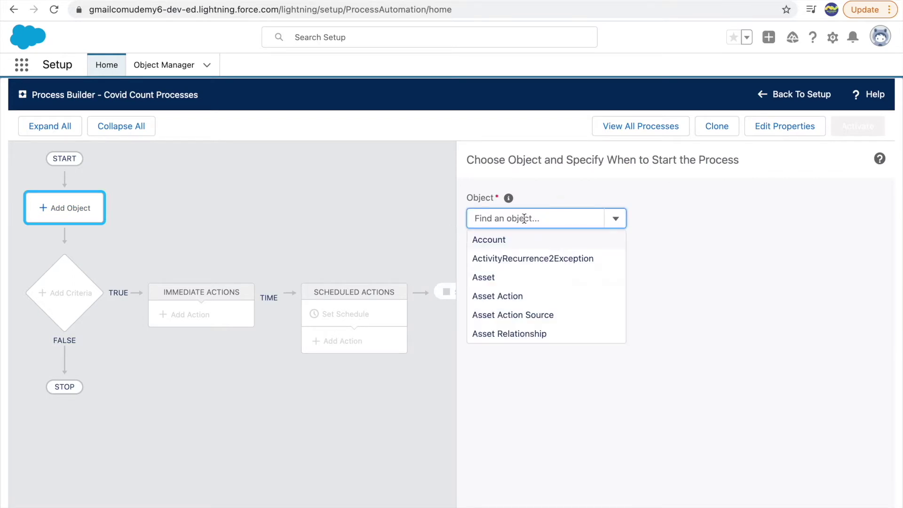
pyautogui.write('covid')
pyautogui.click(508, 242)
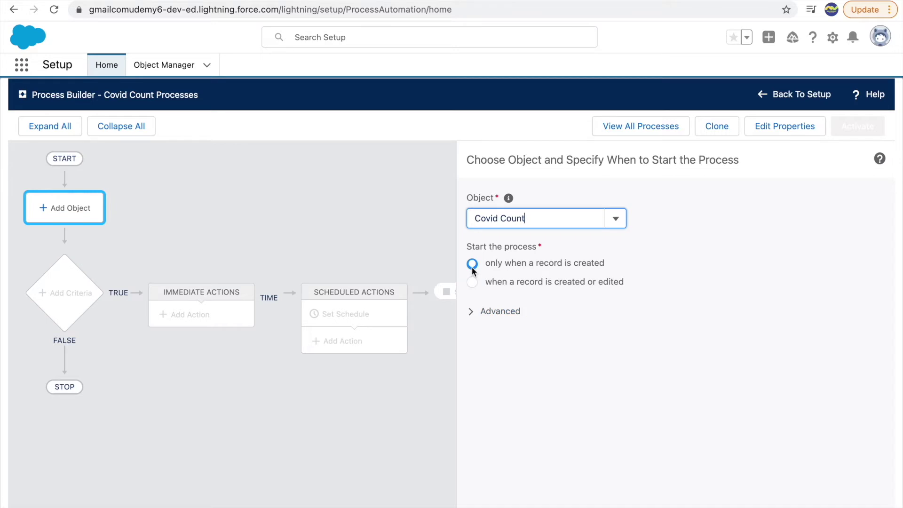
pyautogui.click(317, 231)
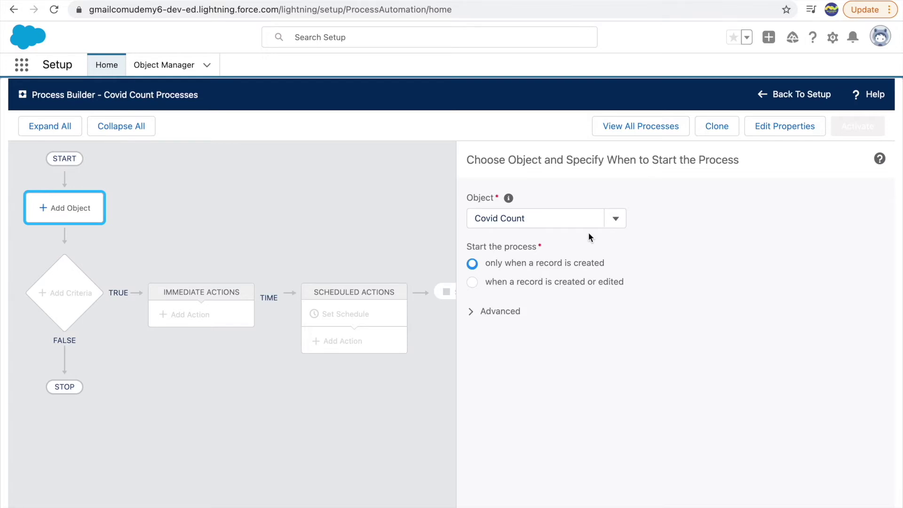
# - Switch to the Covid Count record CC-0020 and examine its "Is Recovered greater than Deceased?" field
pyautogui.click(91, 2)
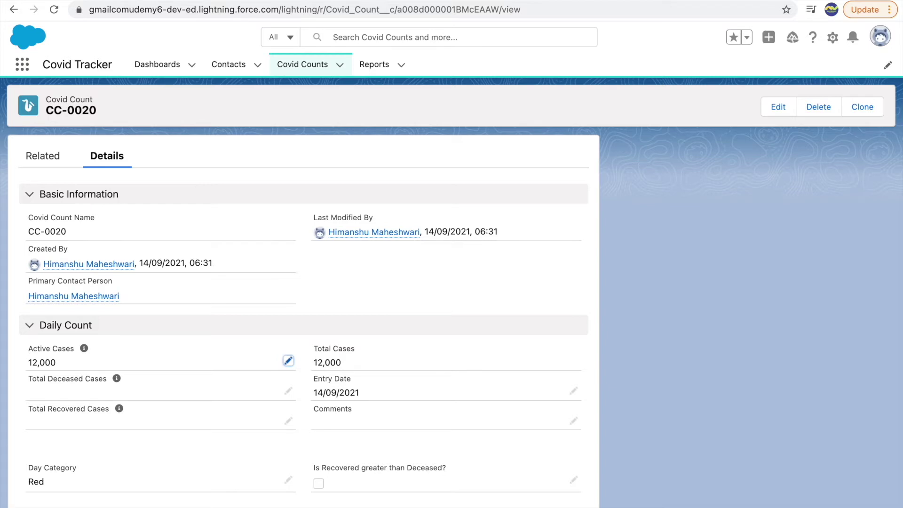
pyautogui.moveTo(448, 466); pyautogui.dragTo(310, 464)
pyautogui.click(309, 478)
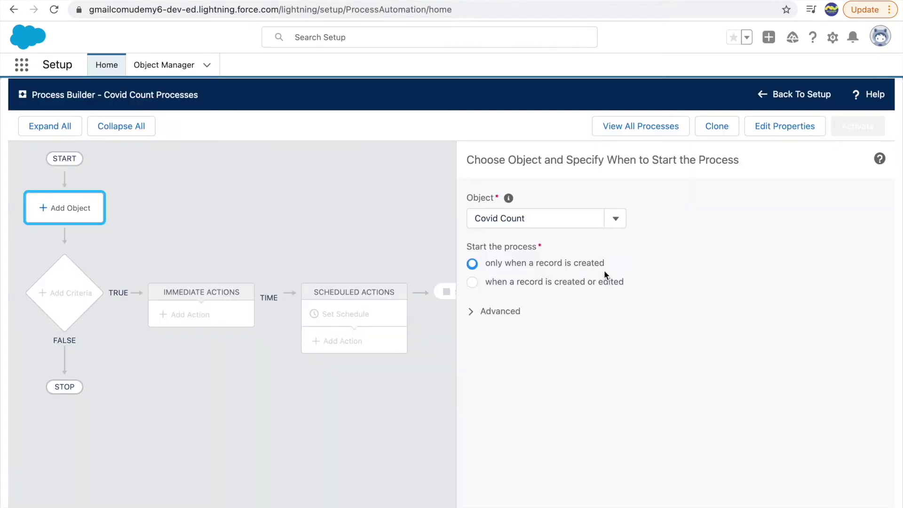
# - Set the process to start when a Covid Count record is created or edited, and save the object settings
pyautogui.click(545, 282)
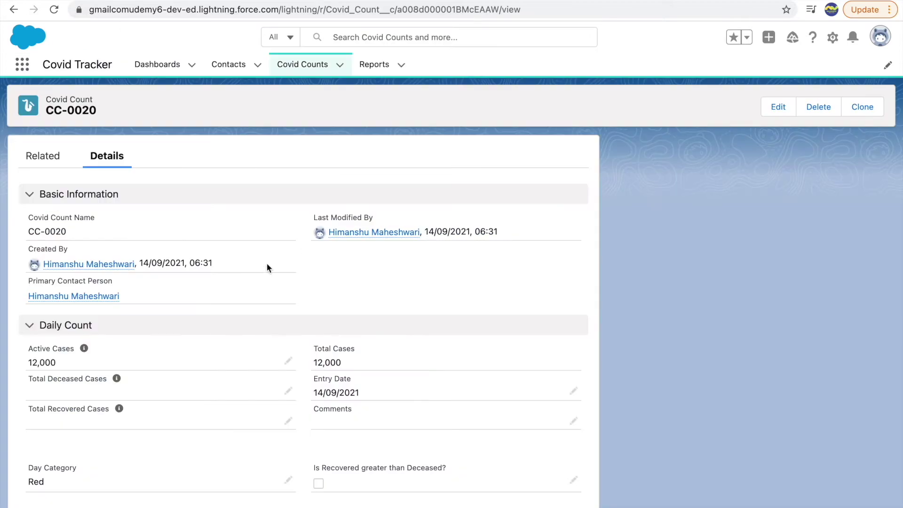
pyautogui.click(289, 420)
pyautogui.scroll(-2, 179, 465)
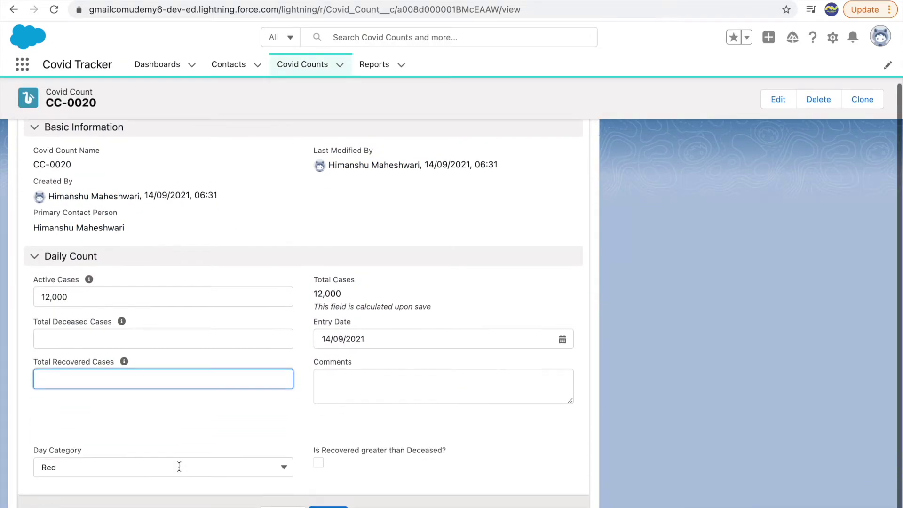
pyautogui.click(86, 318)
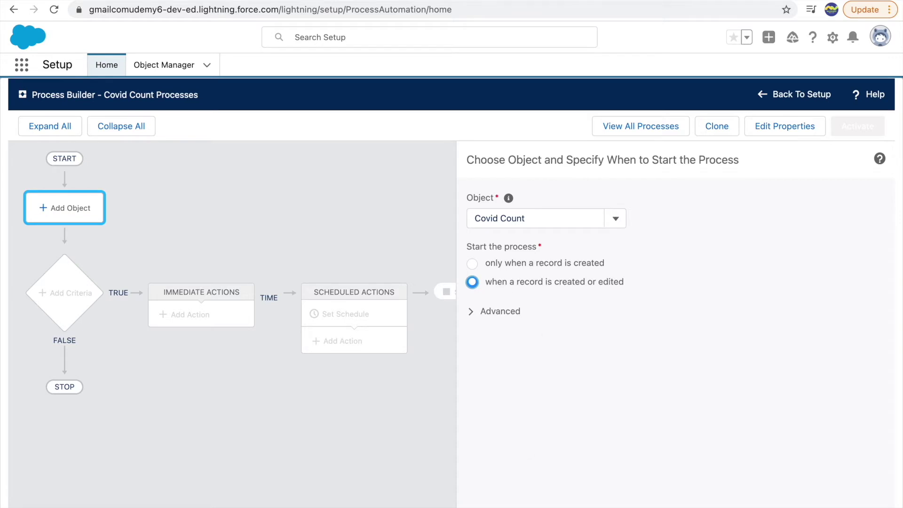
pyautogui.click(536, 419)
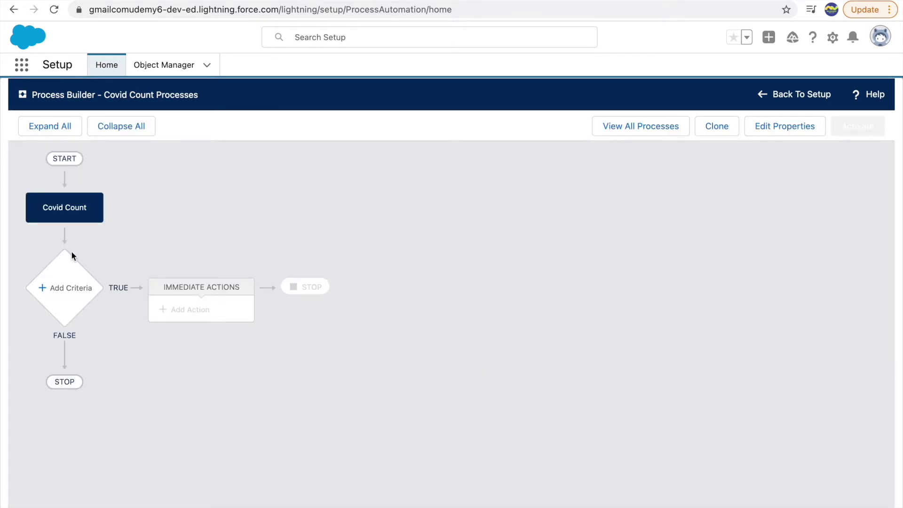
pyautogui.click(66, 204)
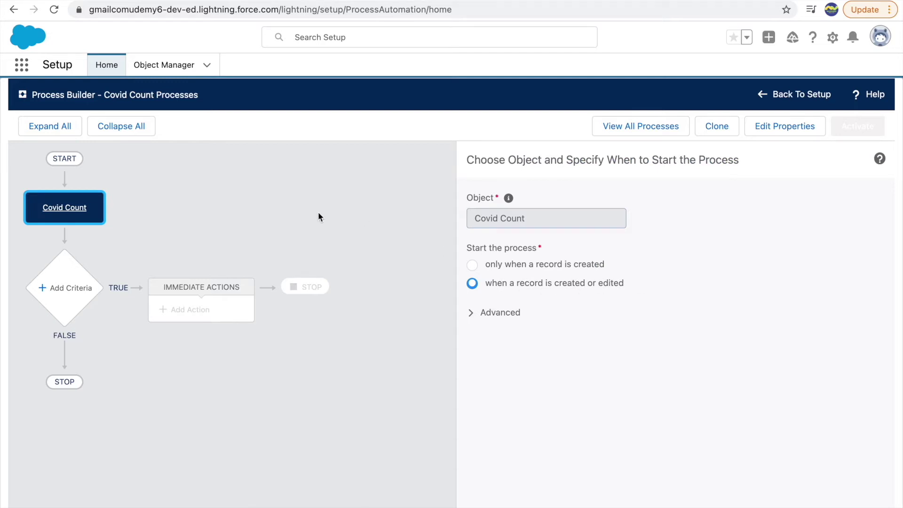
# - Add a criteria node to the process and name it "Is Recovered gr than Deceased?"
pyautogui.click(60, 294)
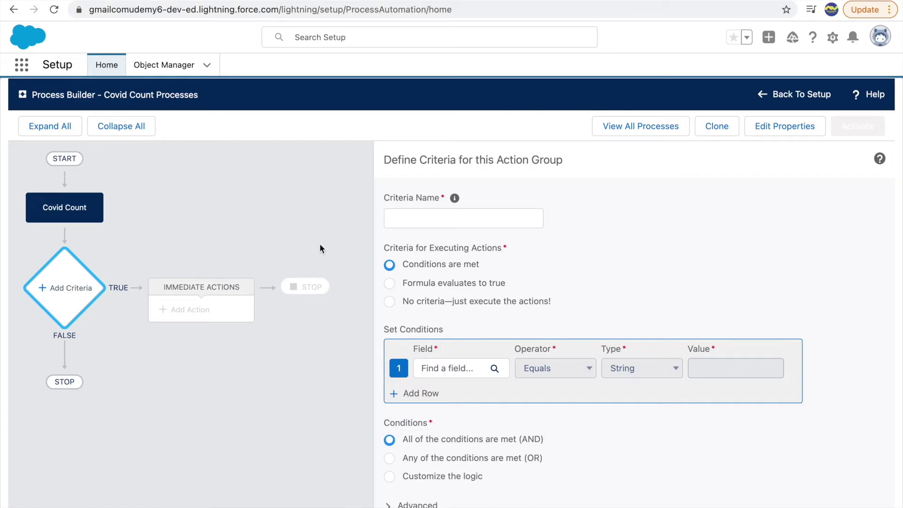
pyautogui.click(400, 220)
pyautogui.write('Is Recovered gt Deceased?')
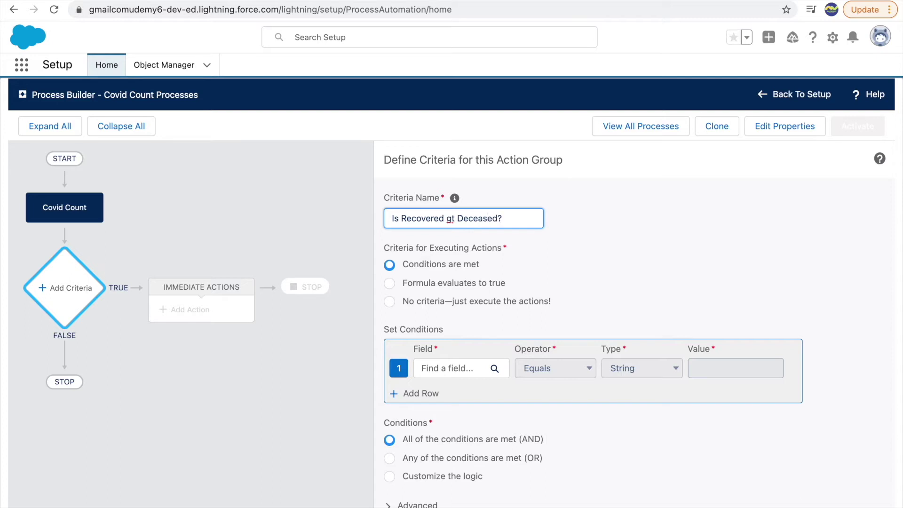
pyautogui.press('BackSpace')
pyautogui.write('r than')
pyautogui.click(456, 218)
pyautogui.doubleClick(421, 218)
pyautogui.doubleClick(493, 217)
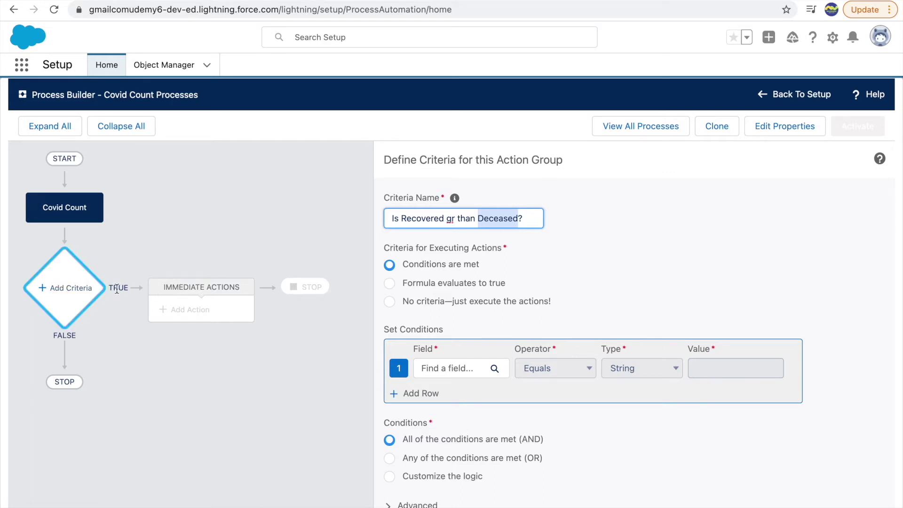
pyautogui.moveTo(110, 288); pyautogui.dragTo(126, 288)
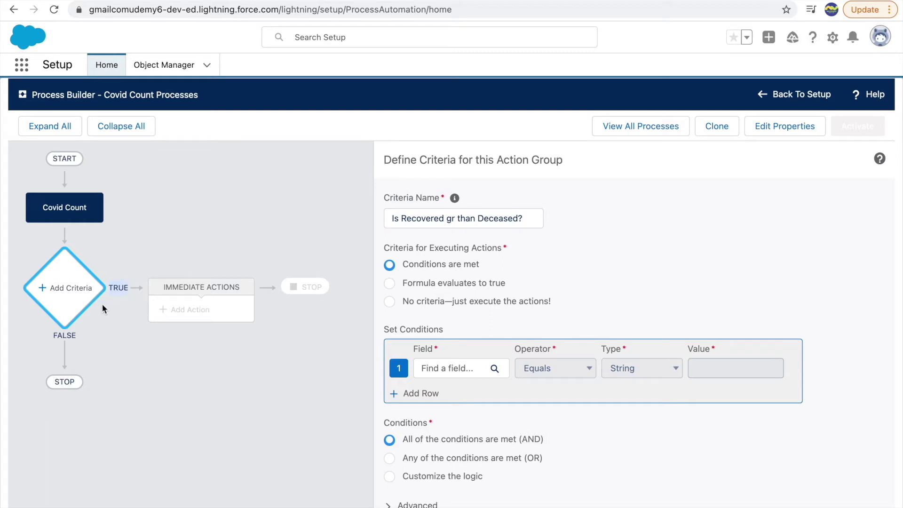
pyautogui.click(58, 339)
pyautogui.click(425, 282)
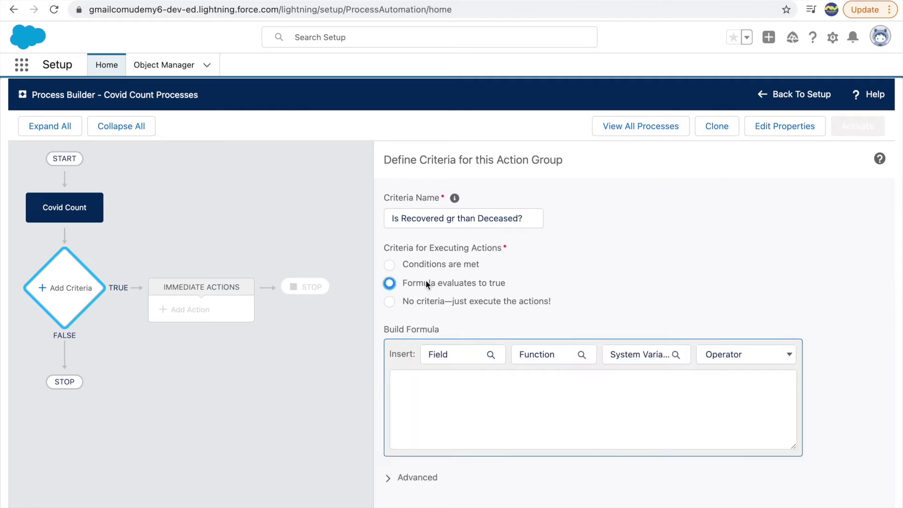
pyautogui.click(415, 405)
pyautogui.write('TRUE')
pyautogui.press('BackSpace')
pyautogui.press('BackSpace')
pyautogui.press('BackSpace')
pyautogui.press('BackSpace')
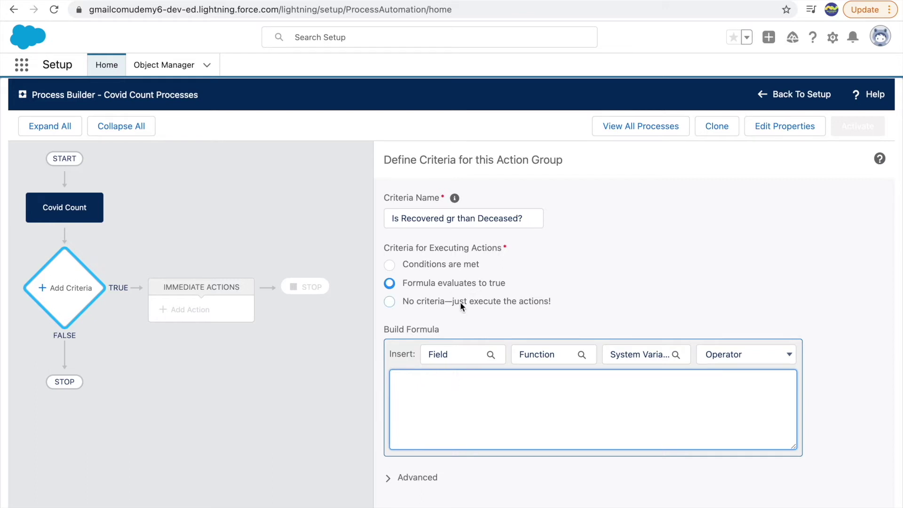
pyautogui.click(439, 301)
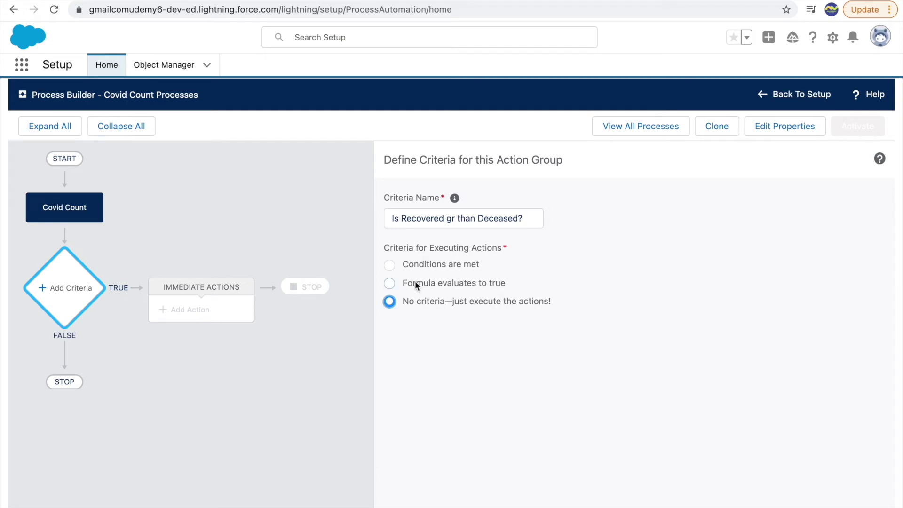
pyautogui.click(439, 263)
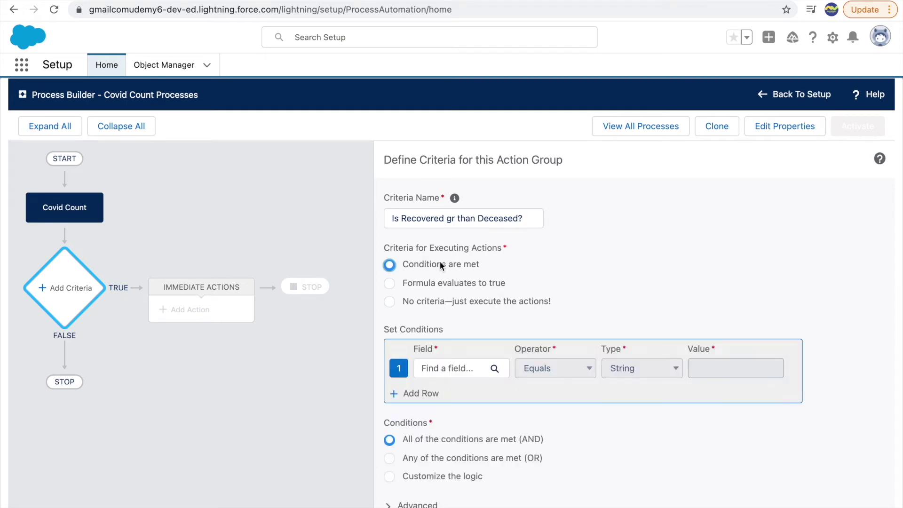
# - Choose Total Recovered Cases as the field for the first condition
pyautogui.click(450, 370)
pyautogui.write('reci')
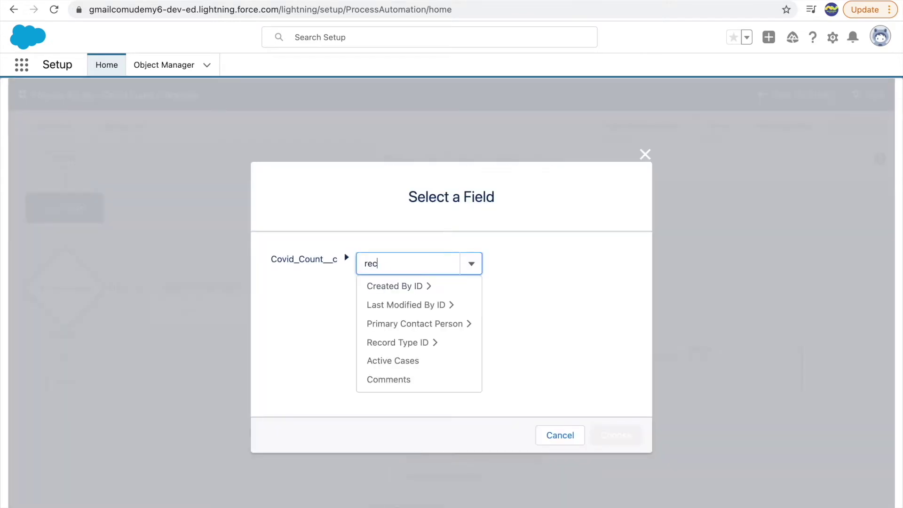
pyautogui.press('BackSpace')
pyautogui.write('o')
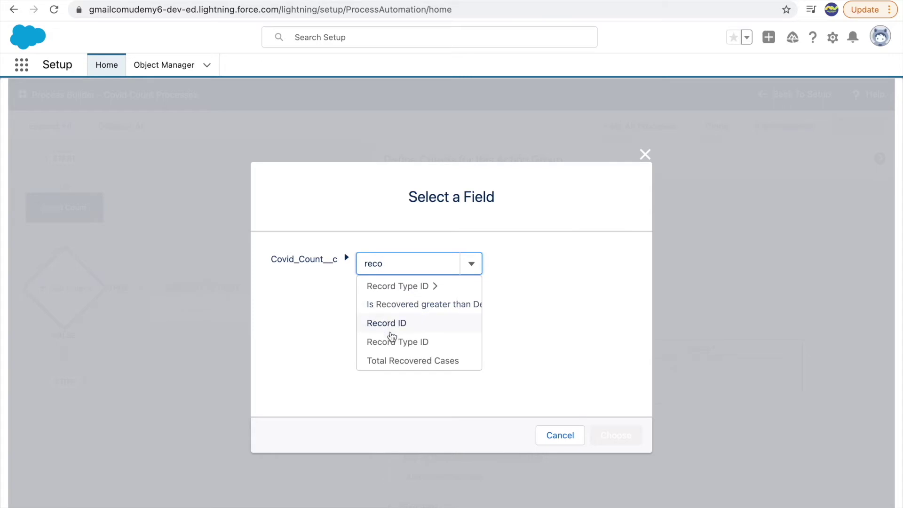
pyautogui.click(382, 361)
pyautogui.click(617, 434)
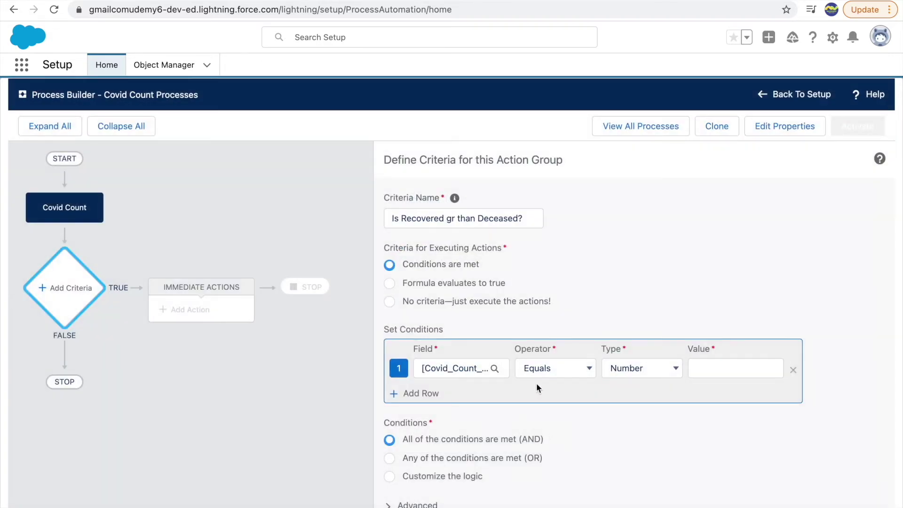
# - Set the first condition's operator to Greater than
pyautogui.click(545, 369)
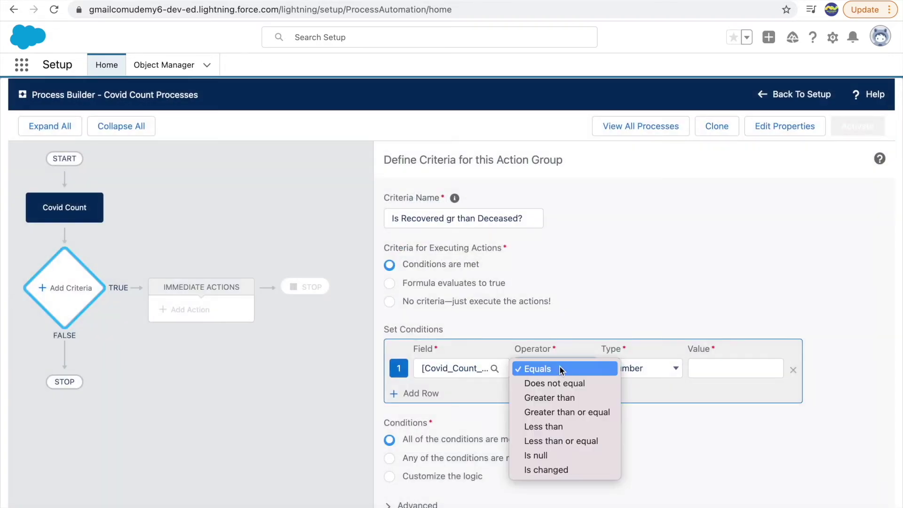
pyautogui.click(554, 413)
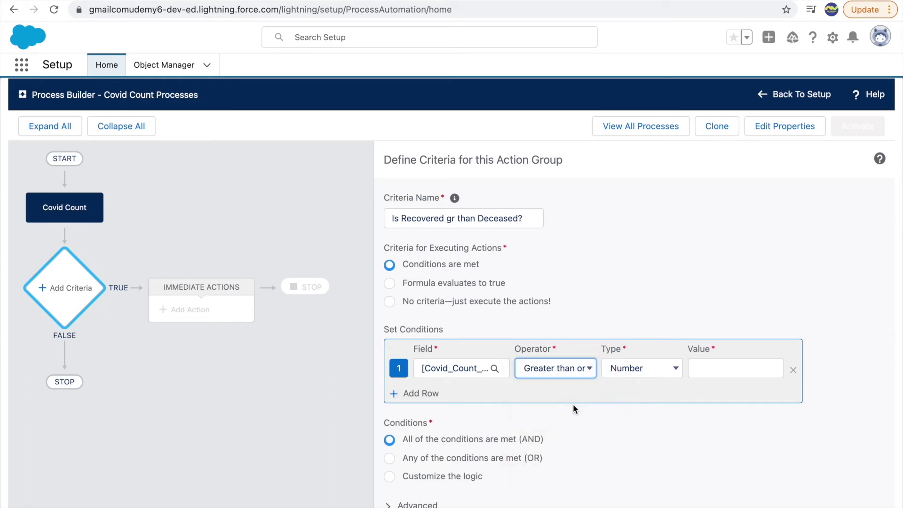
pyautogui.click(642, 373)
pyautogui.click(631, 373)
pyautogui.click(556, 365)
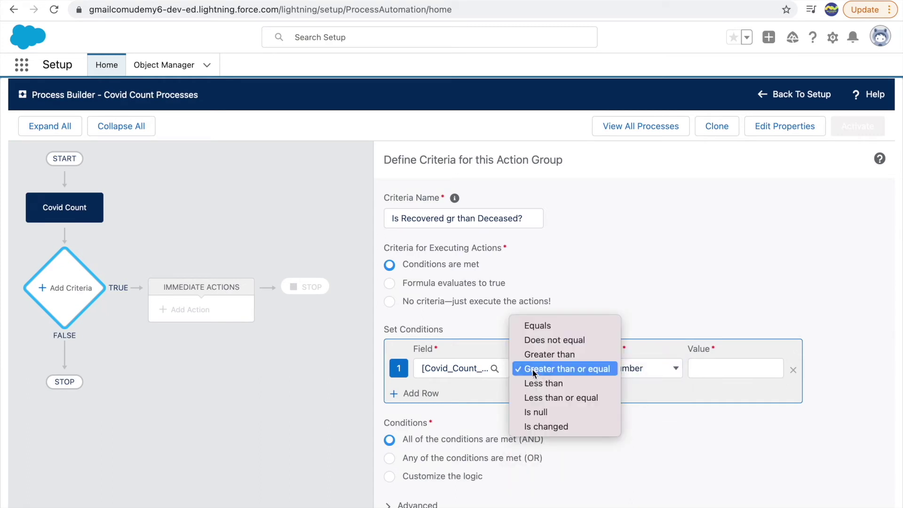
pyautogui.click(542, 356)
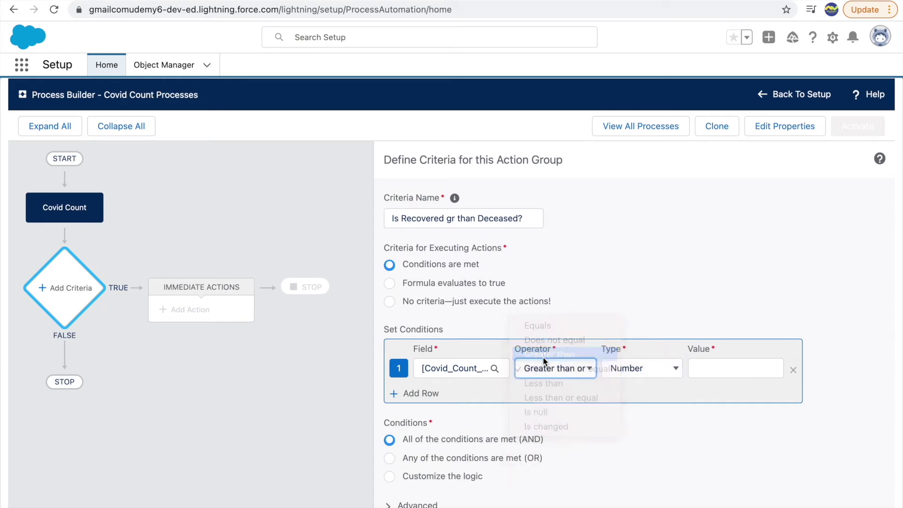
pyautogui.click(626, 371)
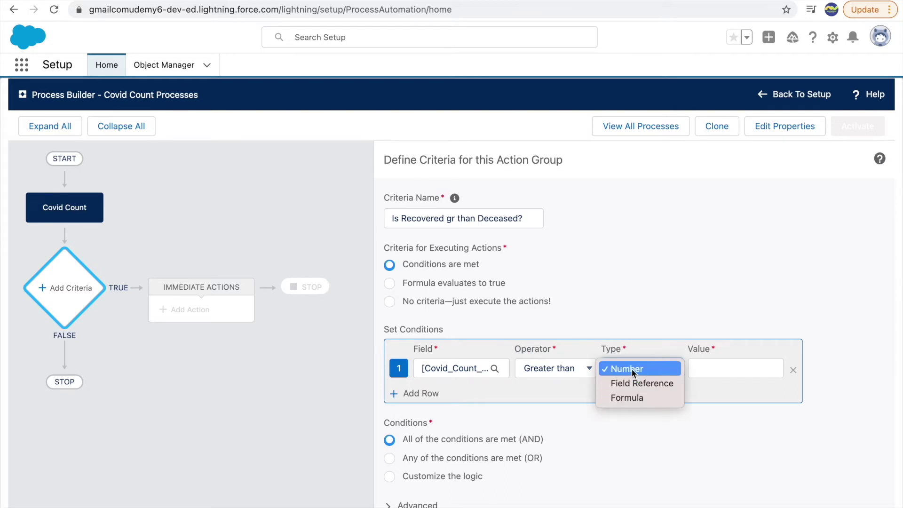
pyautogui.click(701, 369)
pyautogui.click(718, 371)
pyautogui.write('15000')
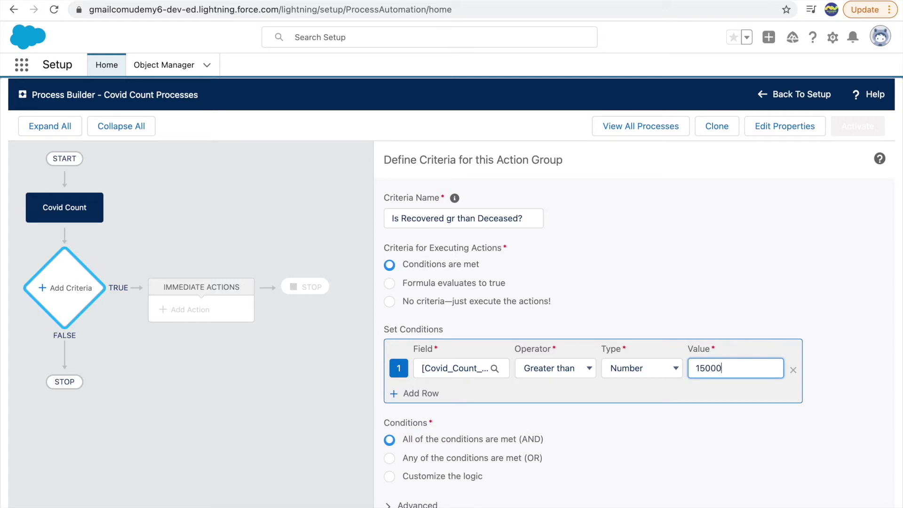
pyautogui.press('BackSpace')
pyautogui.press('BackSpace')
pyautogui.press('BackSpace')
pyautogui.press('BackSpace')
# - Set the first condition's type to Field Reference and choose Total Deceased Cases as its comparison value
pyautogui.click(633, 368)
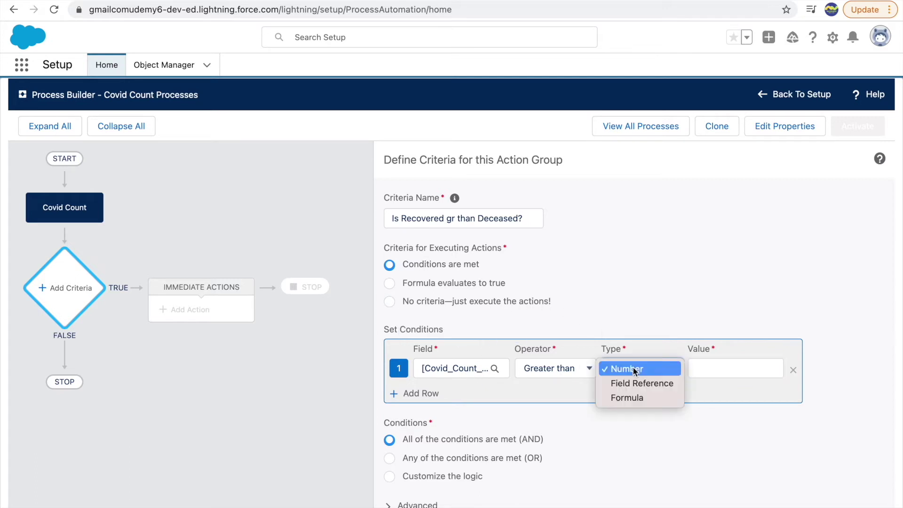
pyautogui.click(656, 382)
pyautogui.click(722, 370)
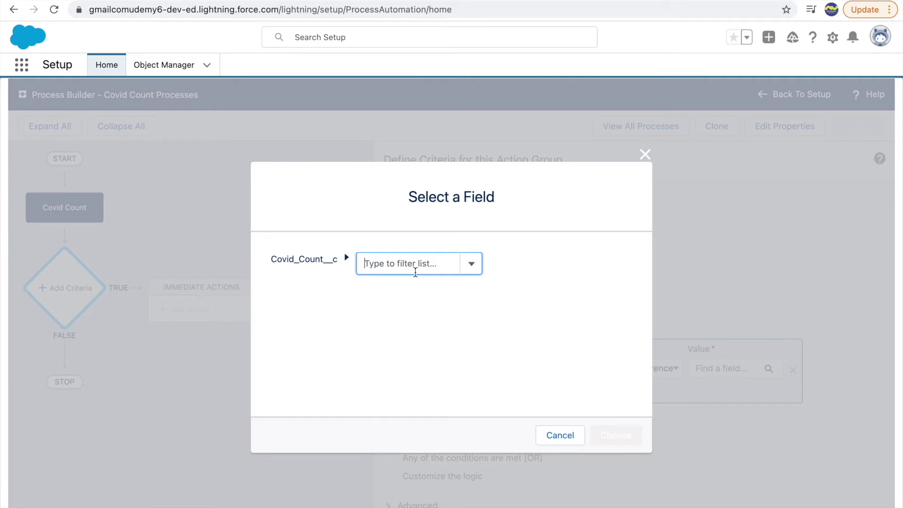
pyautogui.write('dece')
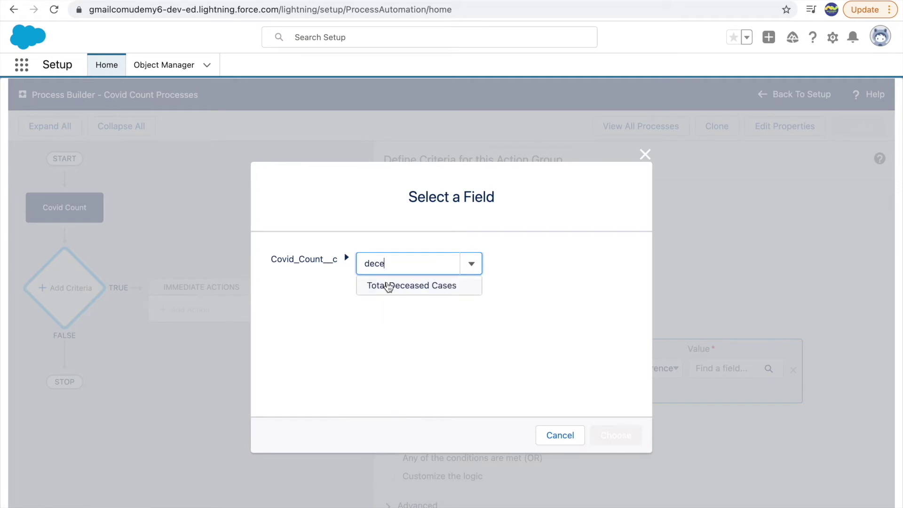
pyautogui.click(388, 287)
pyautogui.click(624, 429)
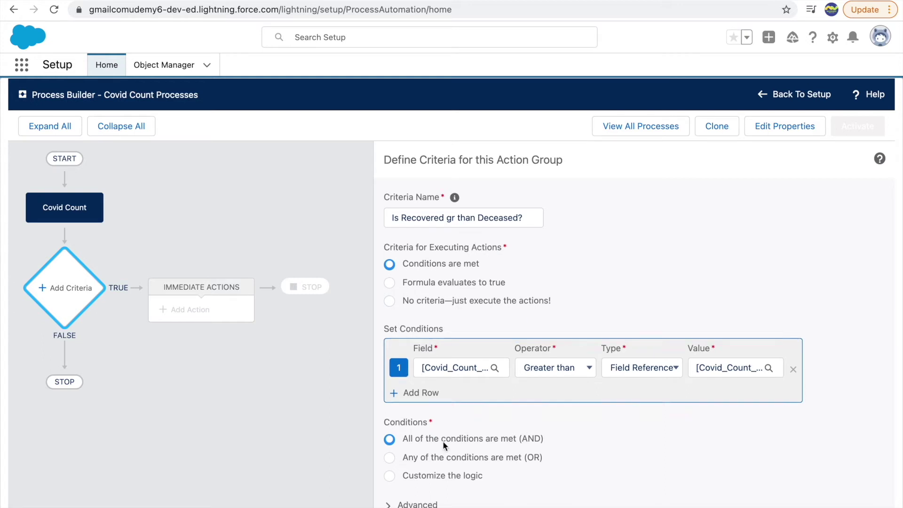
# - Set the criteria logic to All of the conditions are met (AND), save the criteria and reopen them
pyautogui.scroll(-1, 442, 441)
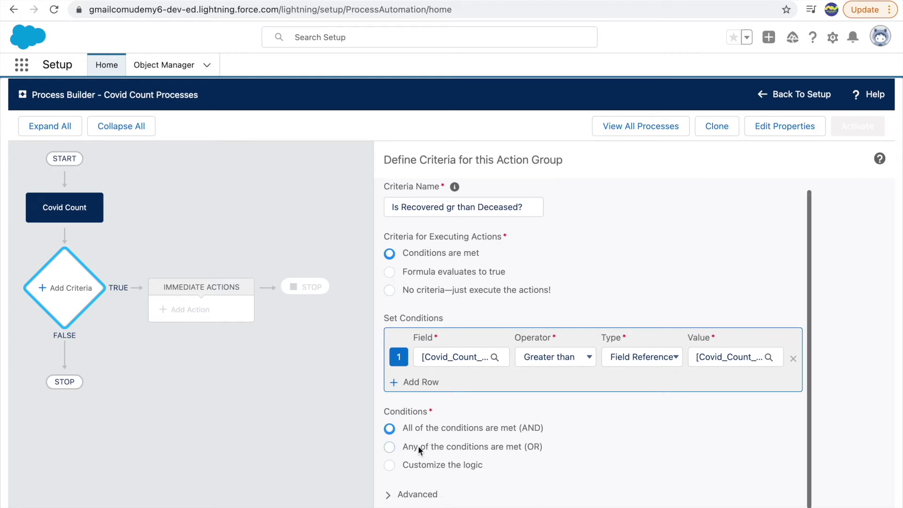
pyautogui.click(422, 465)
pyautogui.scroll(-2, 478, 459)
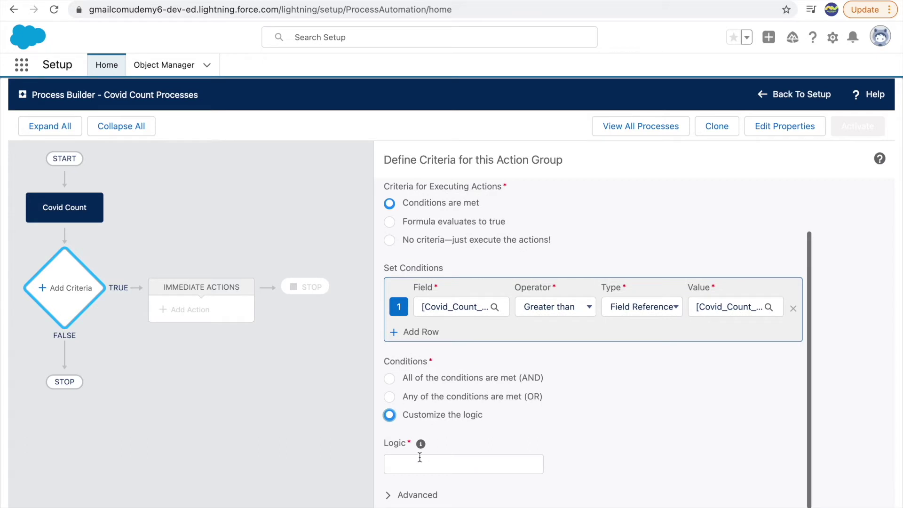
pyautogui.click(418, 378)
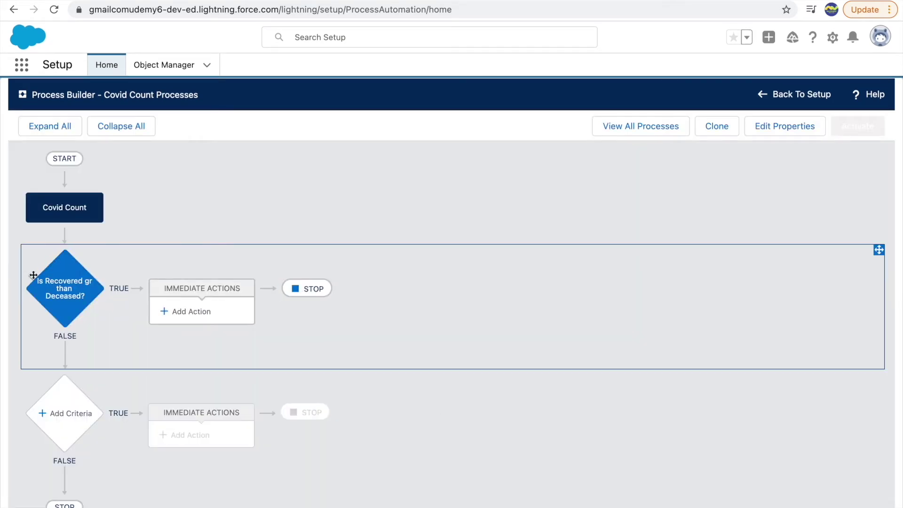
pyautogui.click(60, 289)
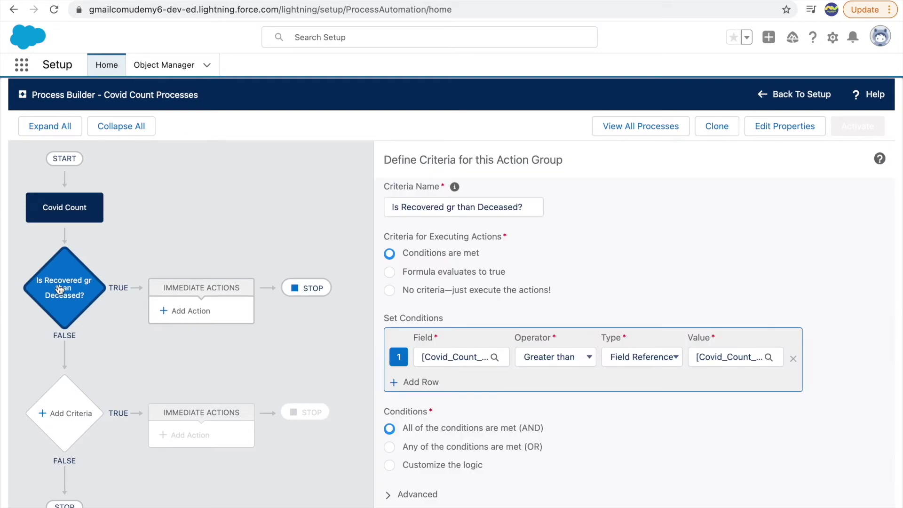
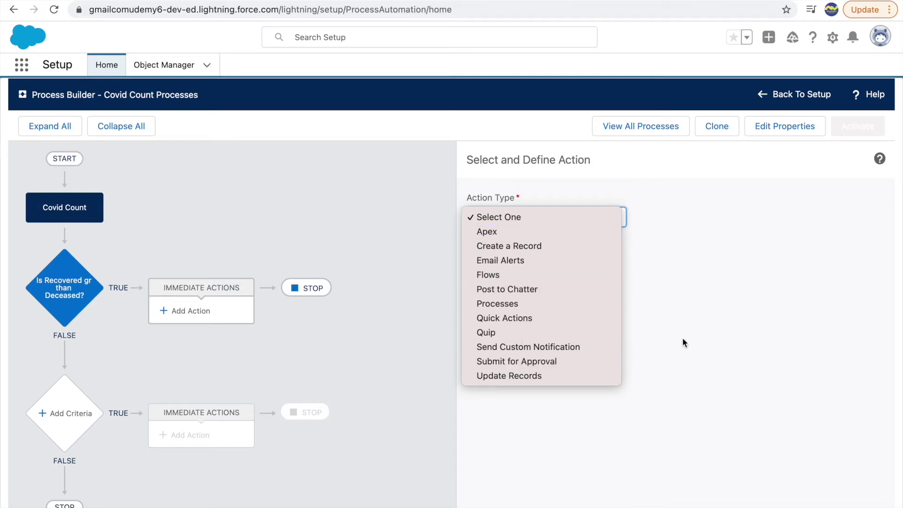
# - Define an immediate action of type Update Records named "Update Checkbox to True" for the recovered-versus-deceased criteria
pyautogui.click(707, 331)
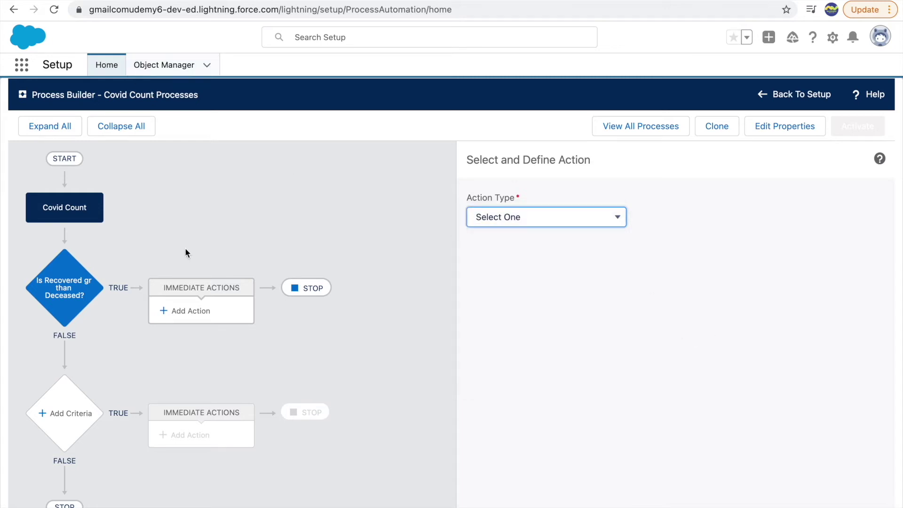
pyautogui.click(497, 210)
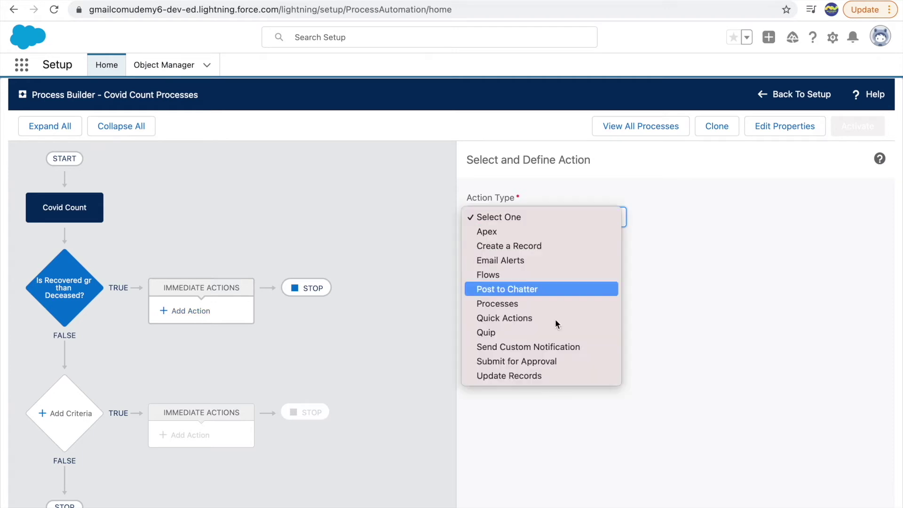
pyautogui.click(509, 373)
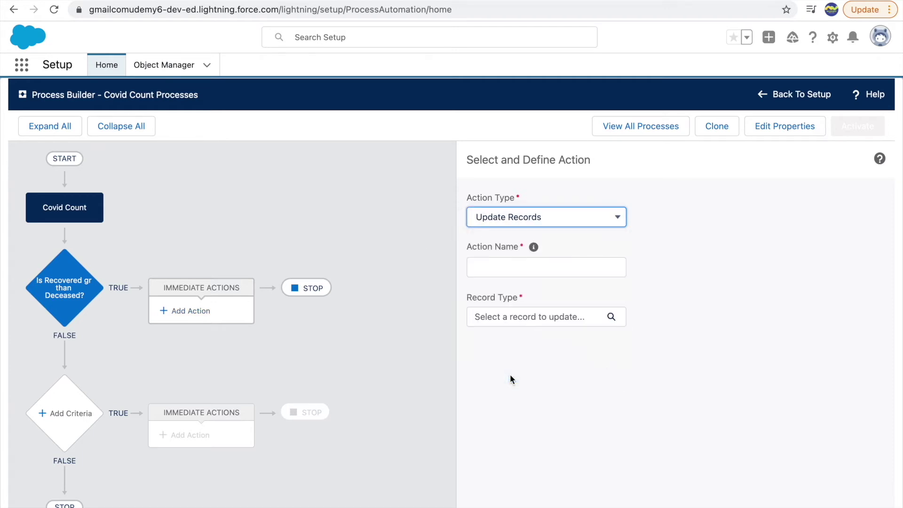
pyautogui.click(504, 259)
pyautogui.write('U')
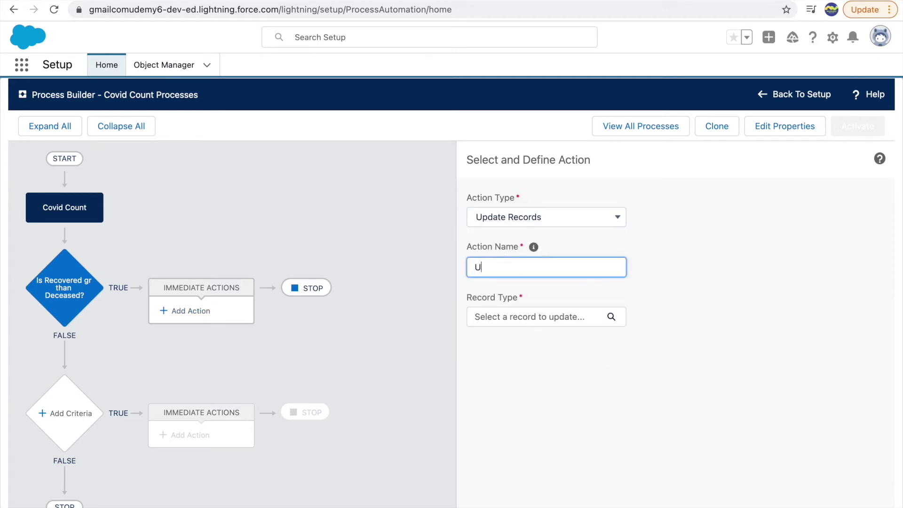
pyautogui.write('pdate Checkbox to True')
pyautogui.click(634, 283)
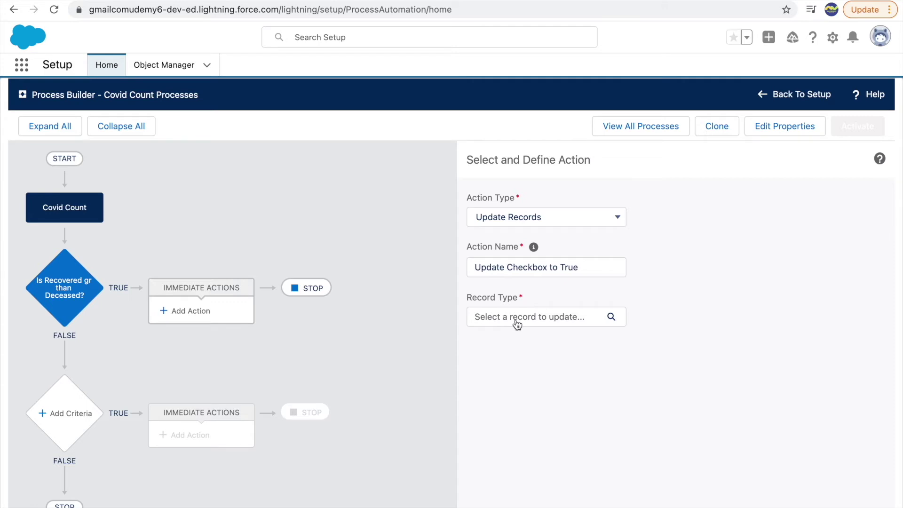
# - Choose the Covid_Count__c record that started the process as the record to update
pyautogui.click(548, 318)
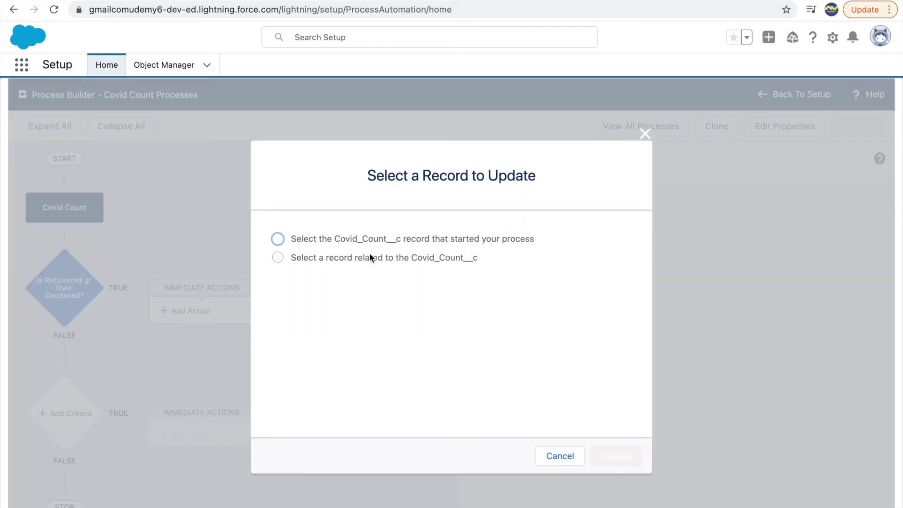
pyautogui.click(355, 238)
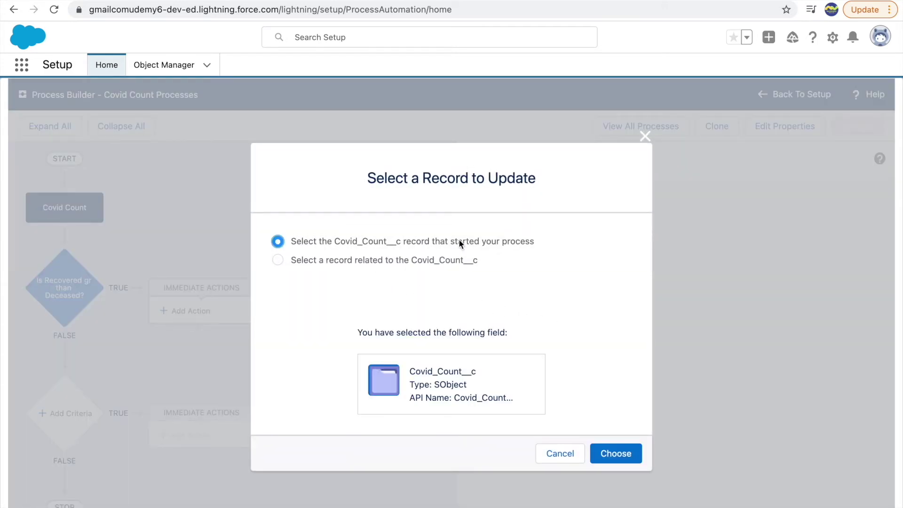
pyautogui.click(372, 261)
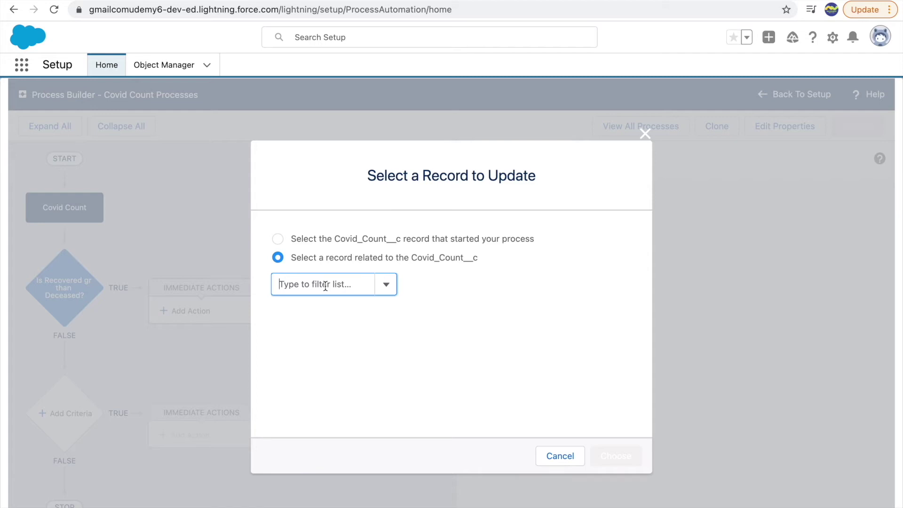
pyautogui.click(331, 241)
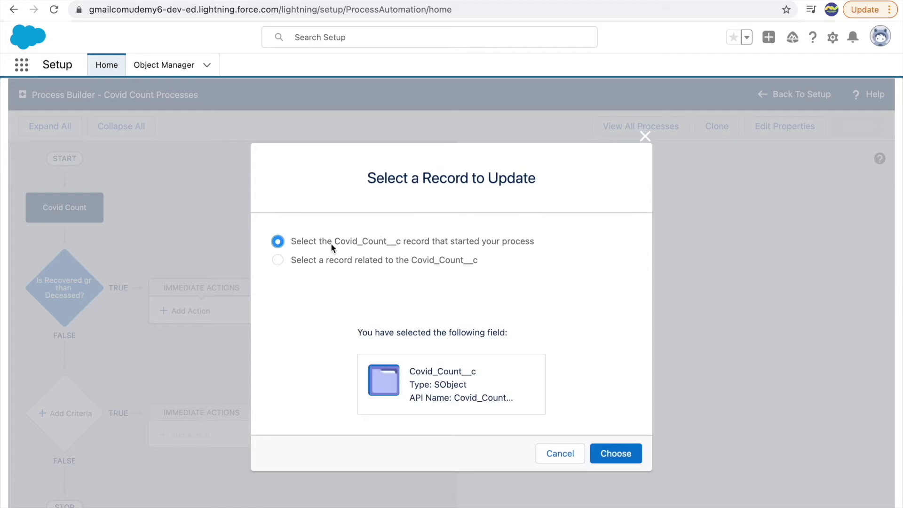
pyautogui.click(302, 258)
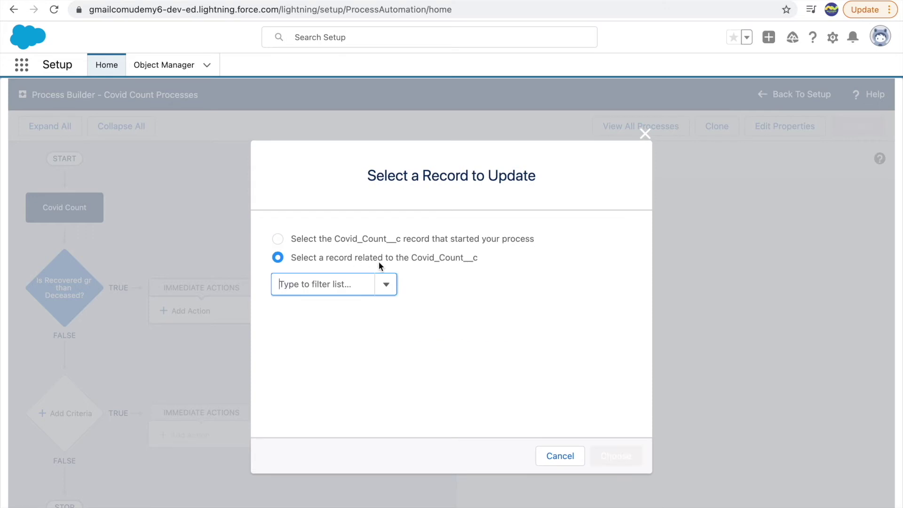
pyautogui.click(339, 238)
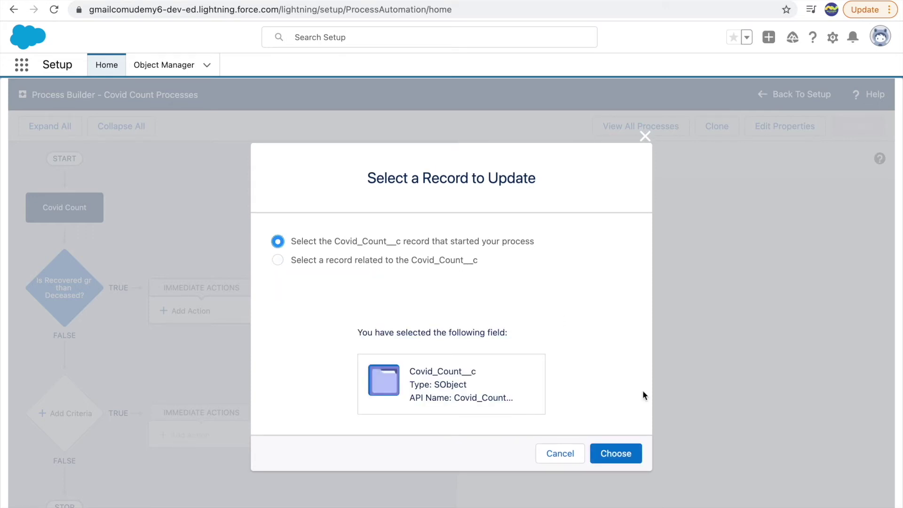
pyautogui.click(616, 453)
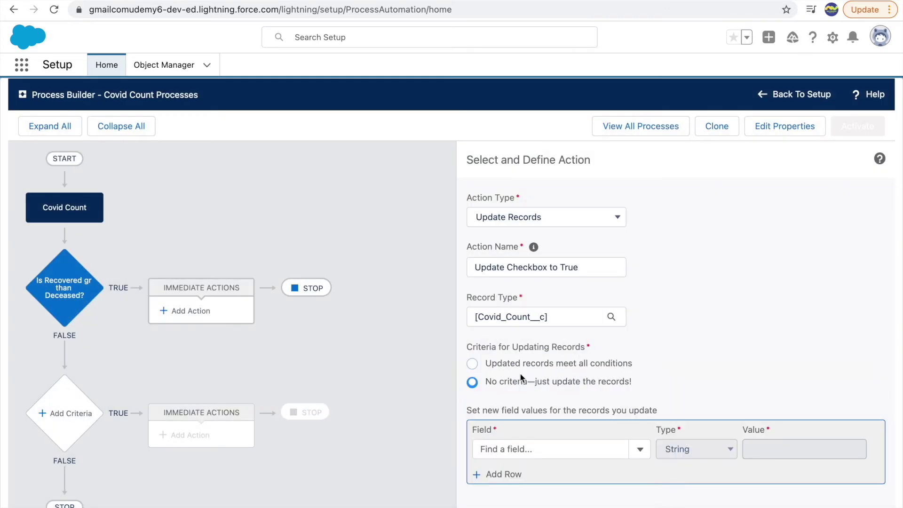
# - Set the Is Recovered greater than Deceased field to the Boolean value True and save the action
pyautogui.click(492, 449)
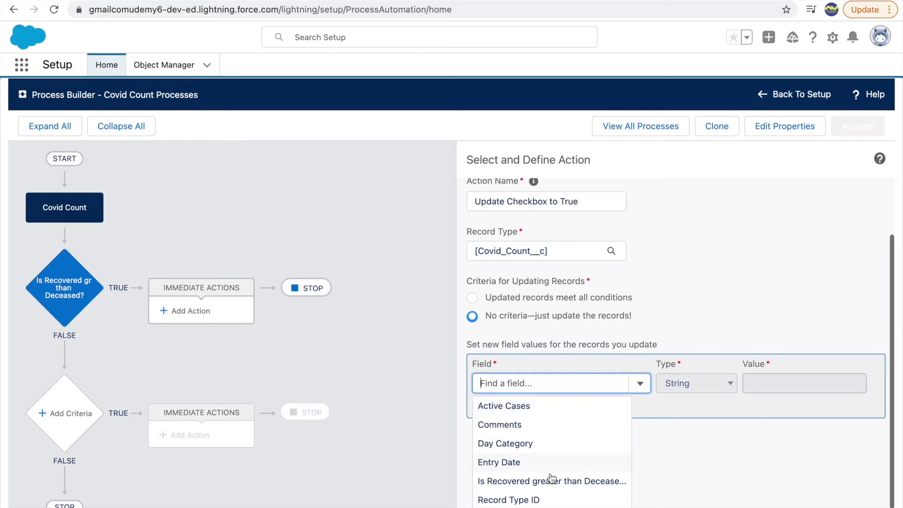
pyautogui.click(550, 476)
pyautogui.click(763, 450)
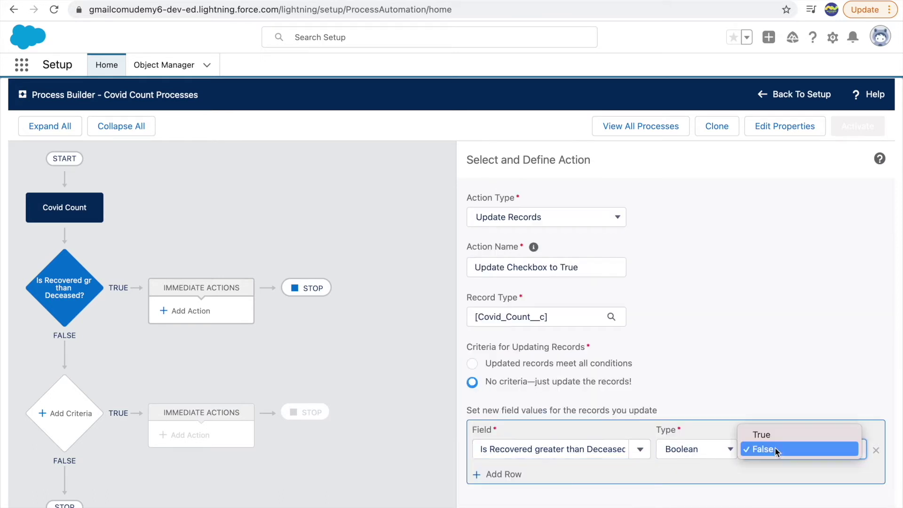
pyautogui.click(763, 435)
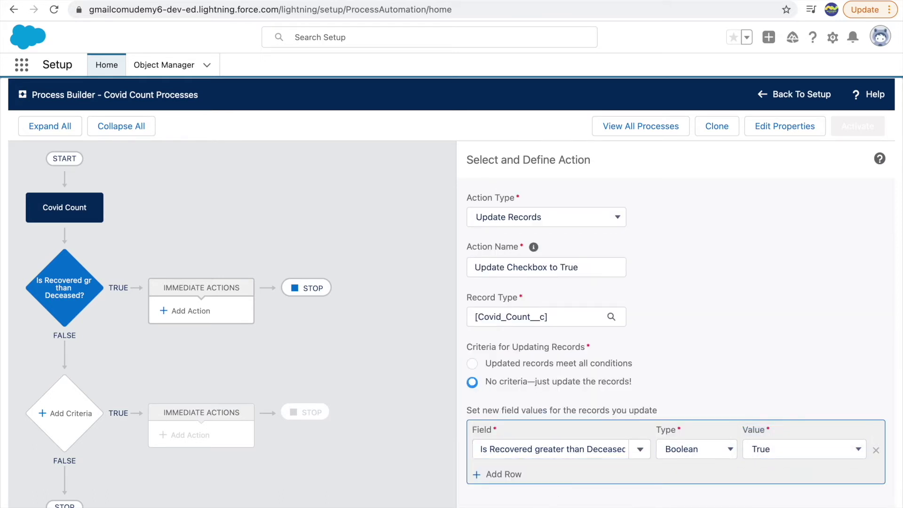
pyautogui.press('Return')
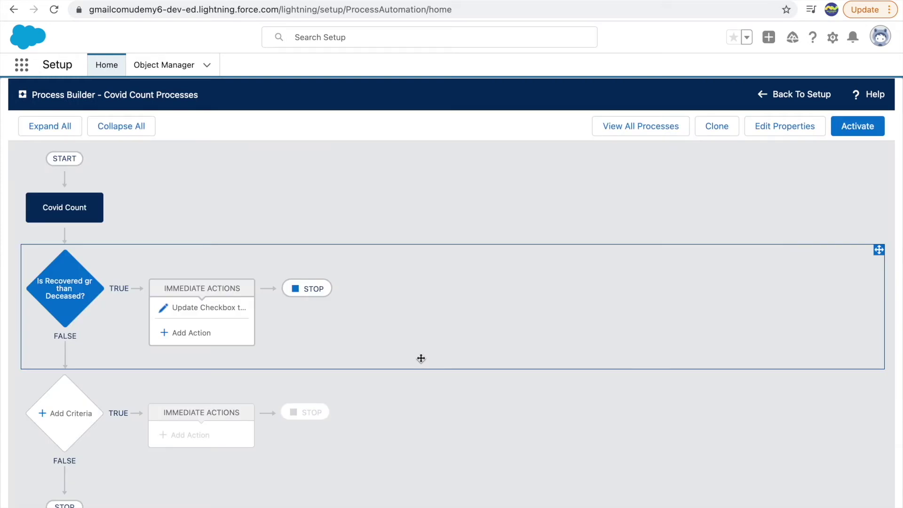
# - Review the process's start settings, criteria and update action, plus the action types available for a further immediate action
pyautogui.click(66, 209)
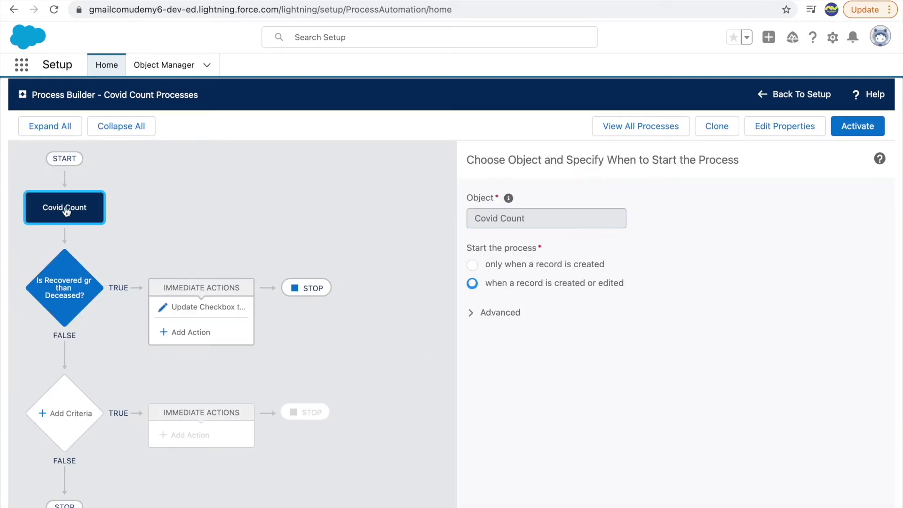
pyautogui.click(192, 96)
pyautogui.click(55, 298)
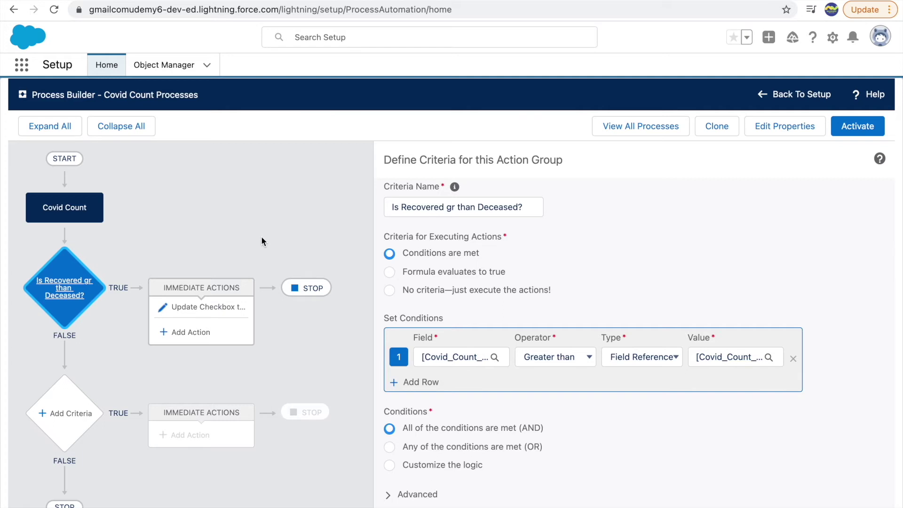
pyautogui.click(199, 308)
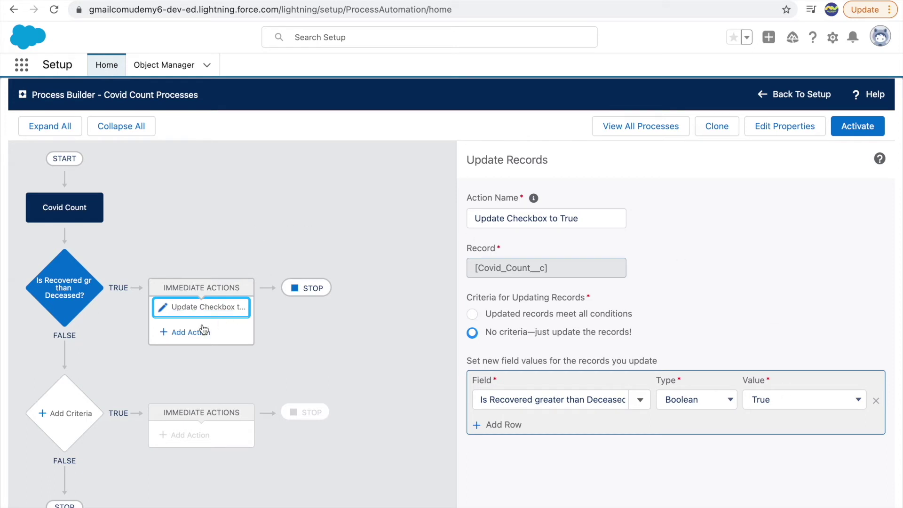
pyautogui.click(184, 331)
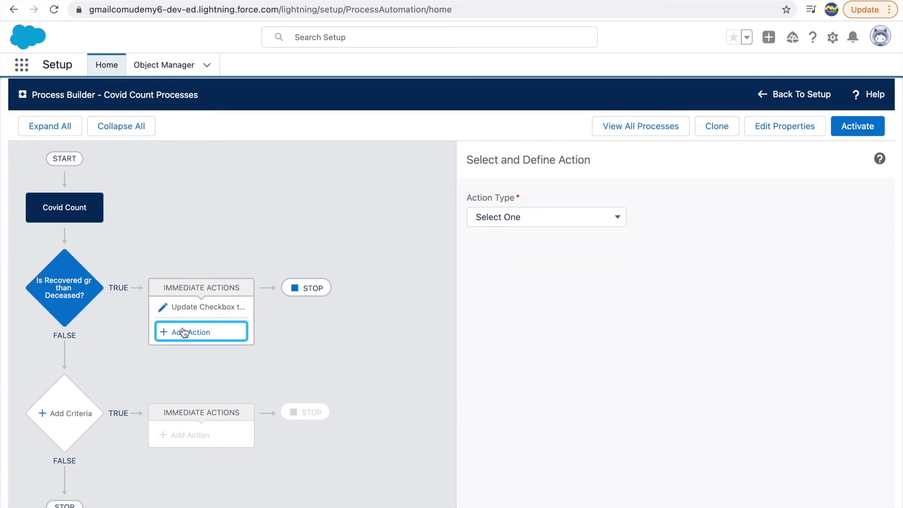
pyautogui.click(506, 219)
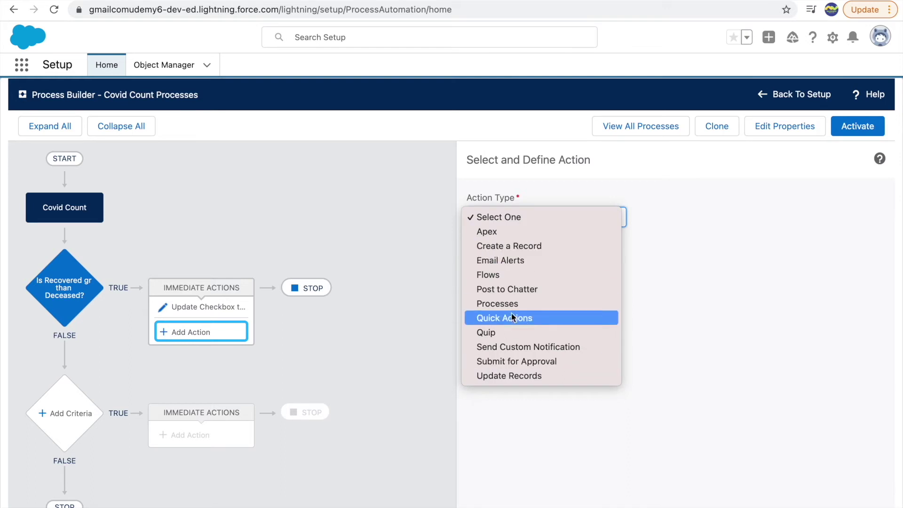
pyautogui.click(370, 246)
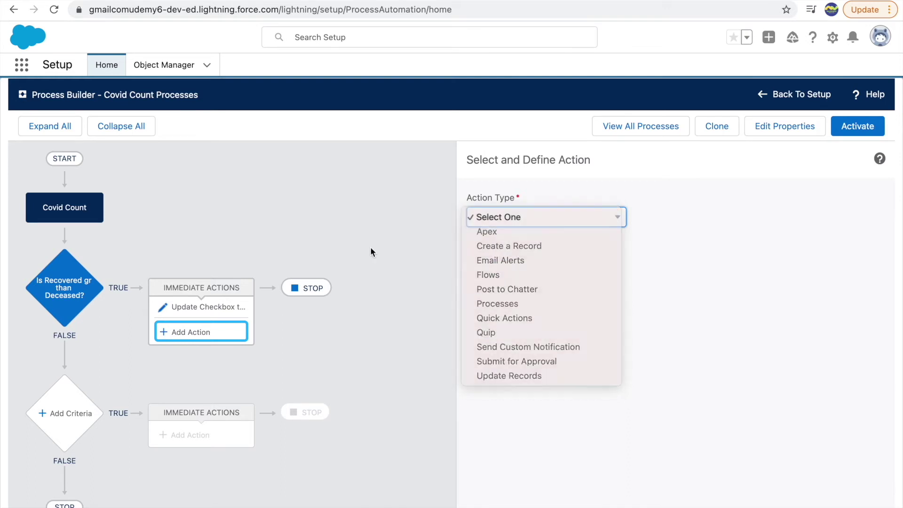
pyautogui.click(75, 297)
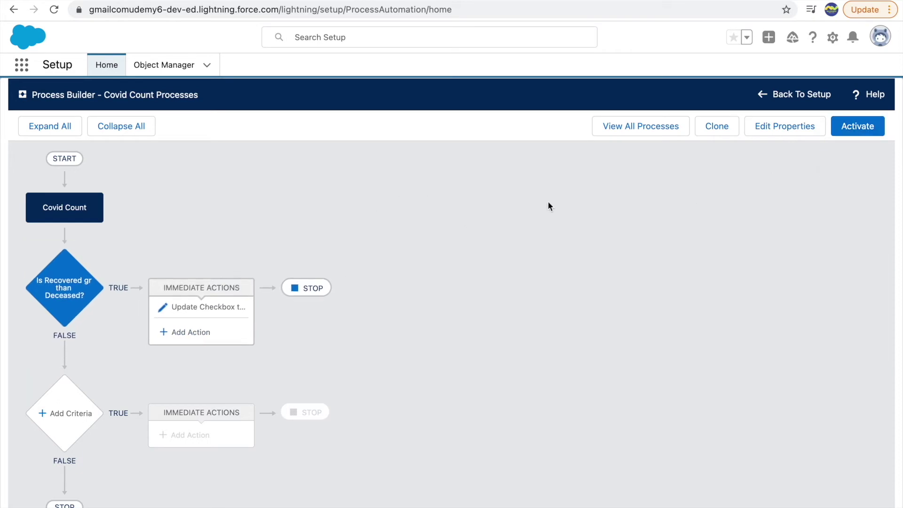
# - Activate this version of Covid Count Processes and open its recovered-versus-deceased criteria
pyautogui.click(869, 136)
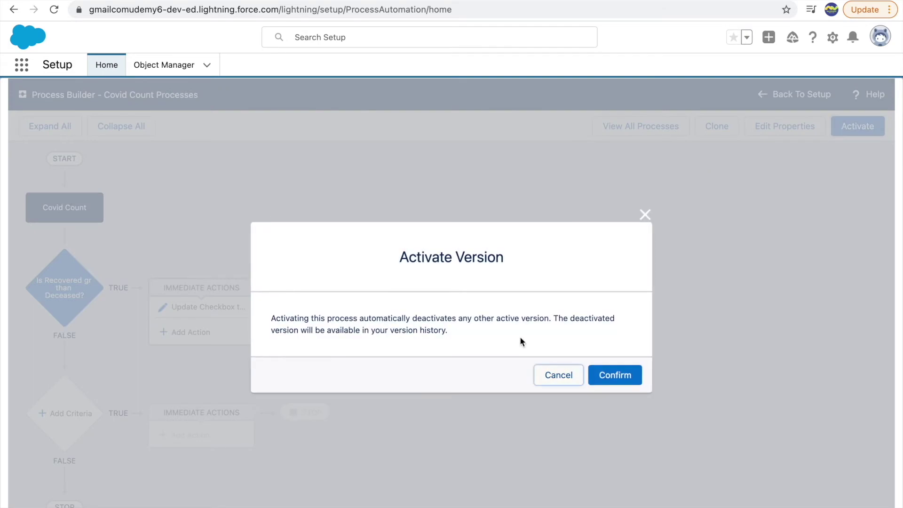
pyautogui.click(613, 372)
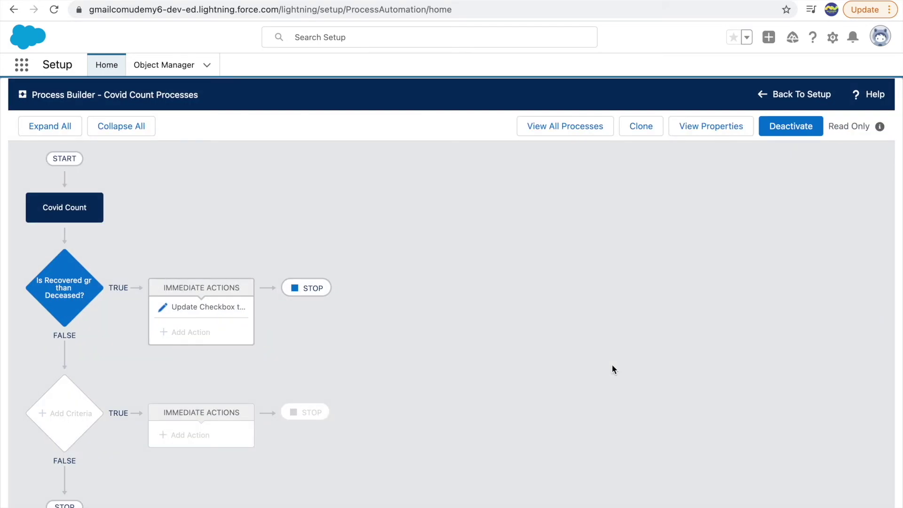
pyautogui.click(69, 293)
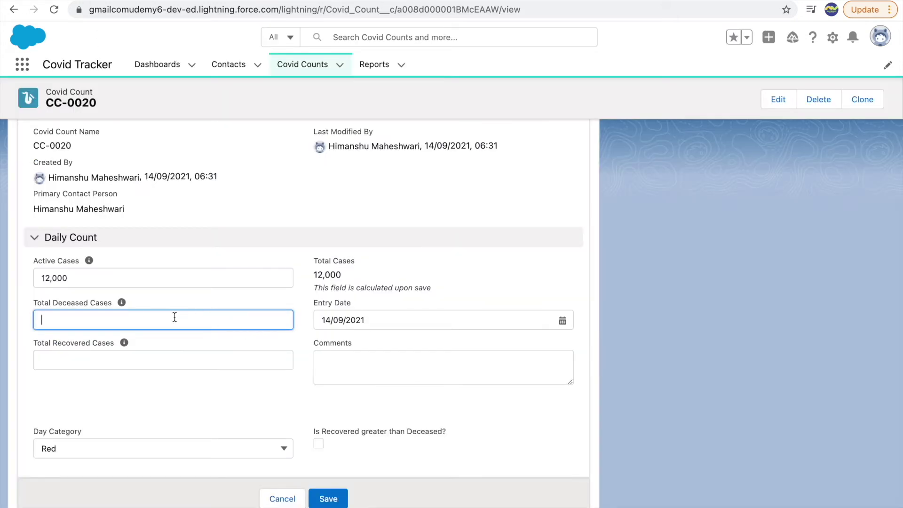
# - On record CC-0020, set Total Deceased Cases to 5600 and Total Recovered Cases to 10900, and save
pyautogui.write('5600')
pyautogui.click(135, 361)
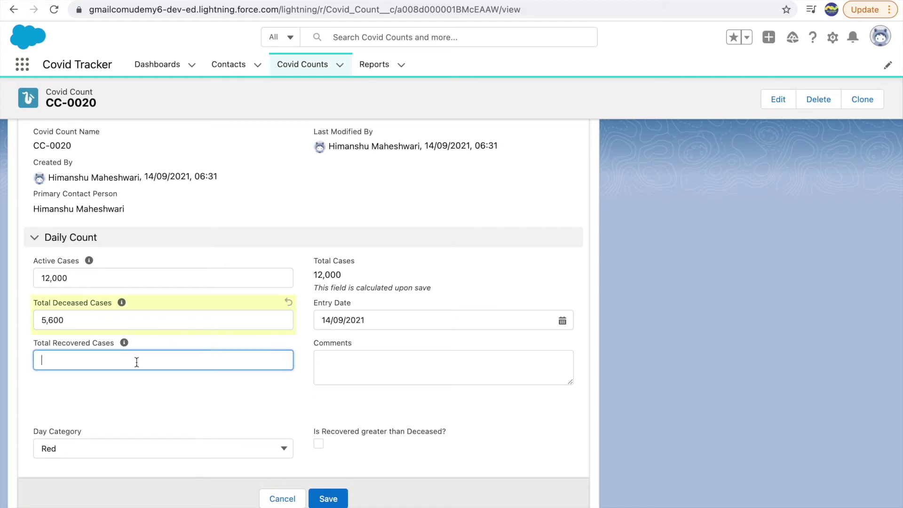
pyautogui.write('10900')
pyautogui.click(365, 405)
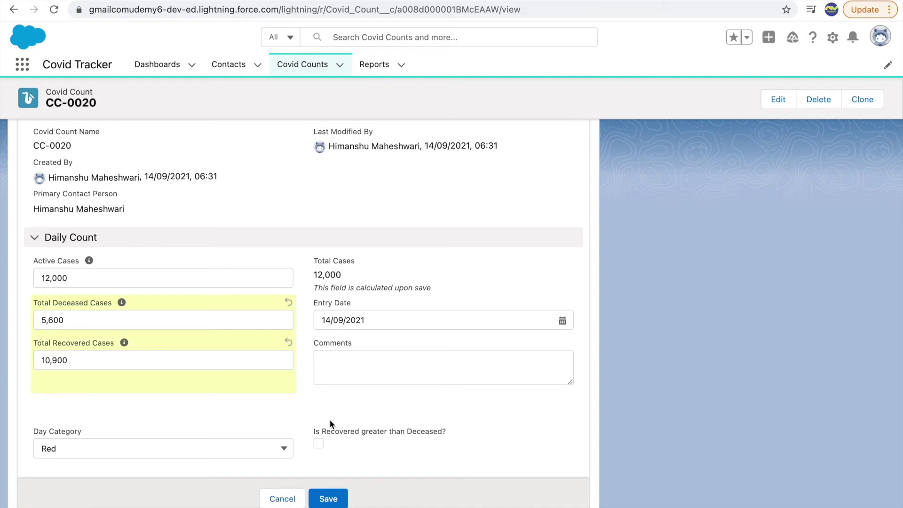
pyautogui.click(328, 498)
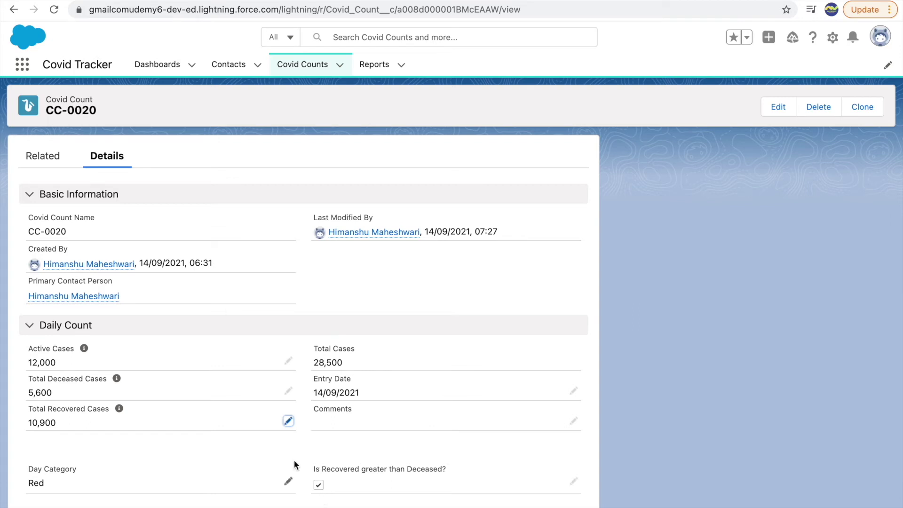
# - Edit record CC-0020 again, set Total Deceased Cases to 26,600, and save the record
pyautogui.click(362, 395)
pyautogui.moveTo(363, 396); pyautogui.dragTo(306, 389)
pyautogui.click(328, 448)
pyautogui.click(287, 391)
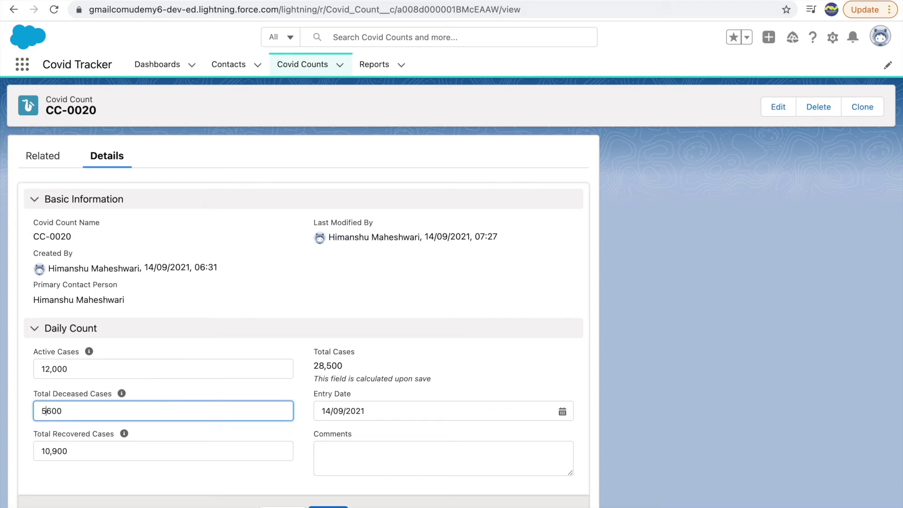
pyautogui.press('BackSpace')
pyautogui.write('26')
pyautogui.click(103, 477)
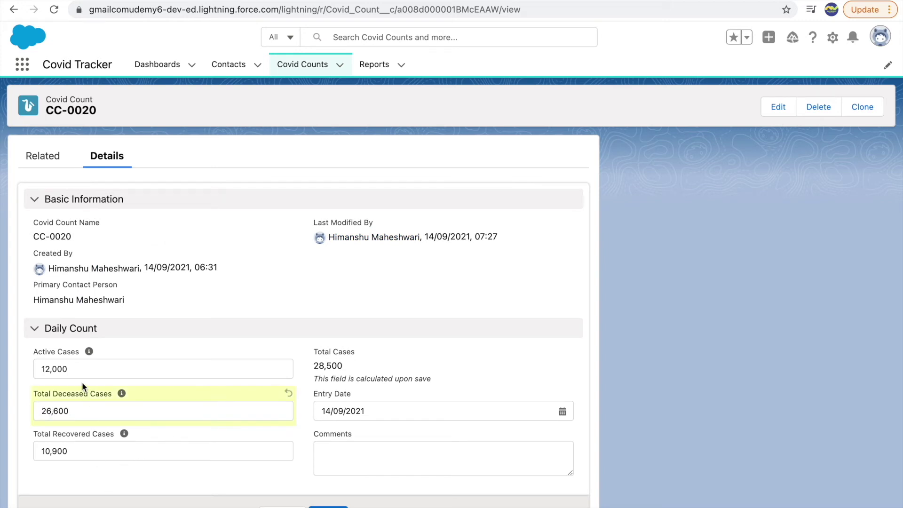
pyautogui.scroll(-2, 156, 430)
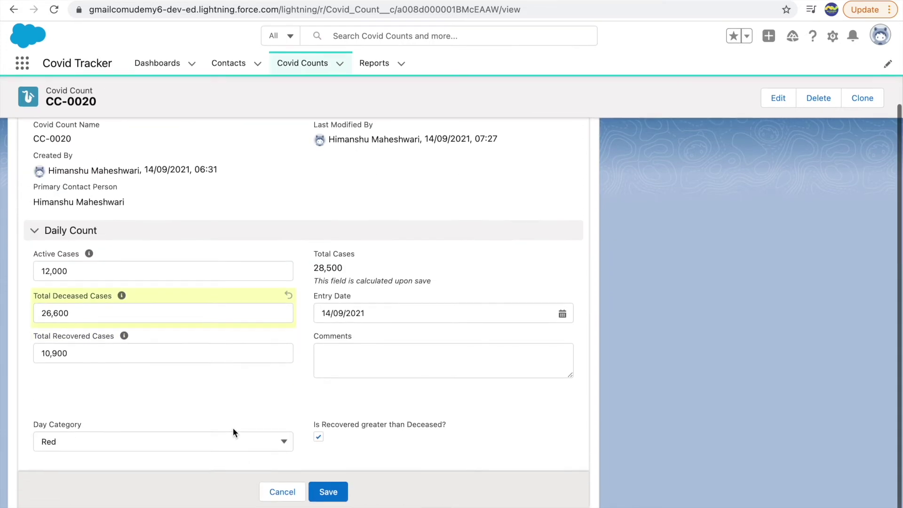
pyautogui.click(318, 439)
pyautogui.click(328, 492)
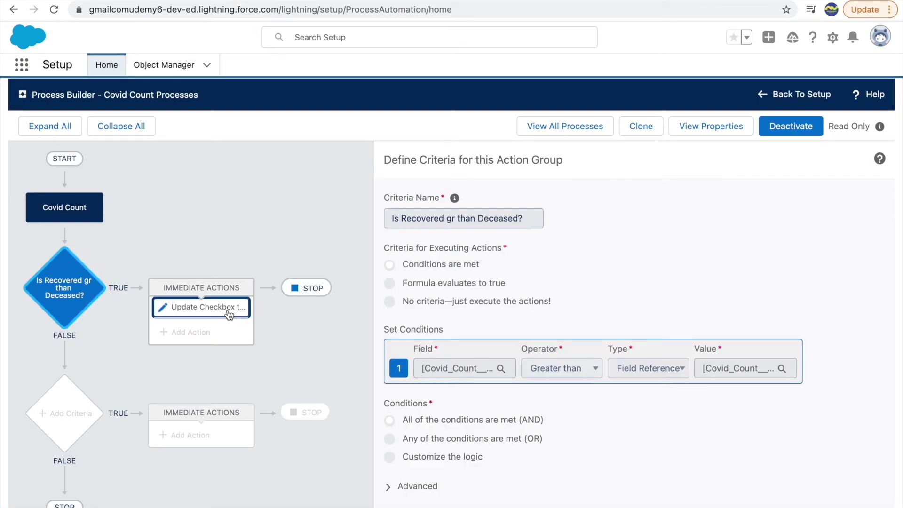
# - Review the active process's criteria and update action, and clone the process as a version of the current process
pyautogui.click(64, 288)
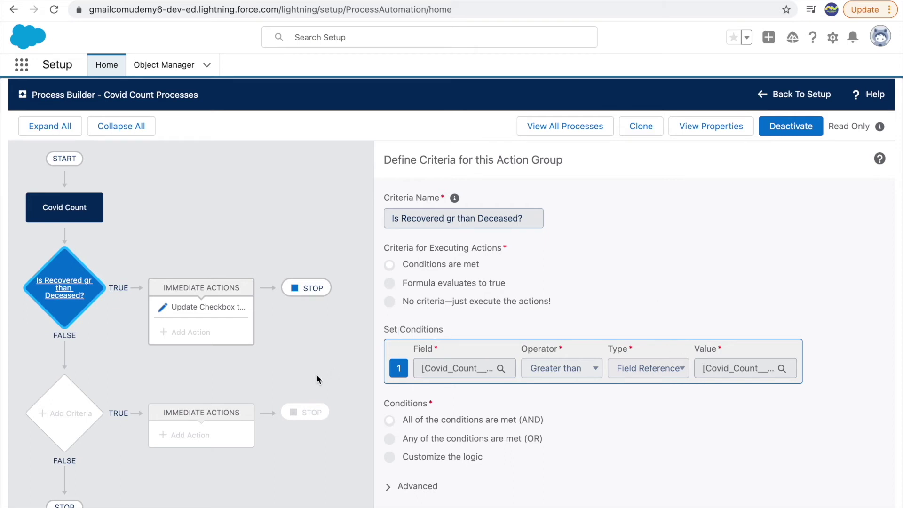
pyautogui.click(215, 310)
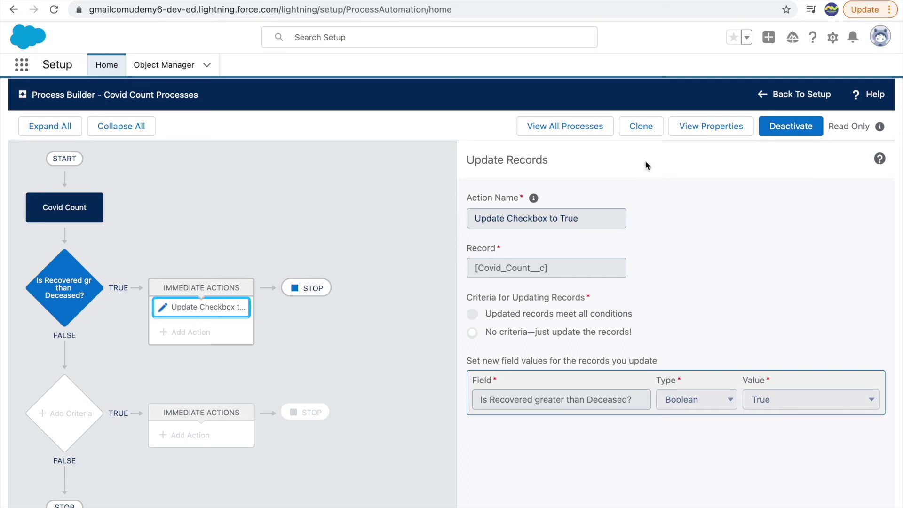
pyautogui.click(642, 133)
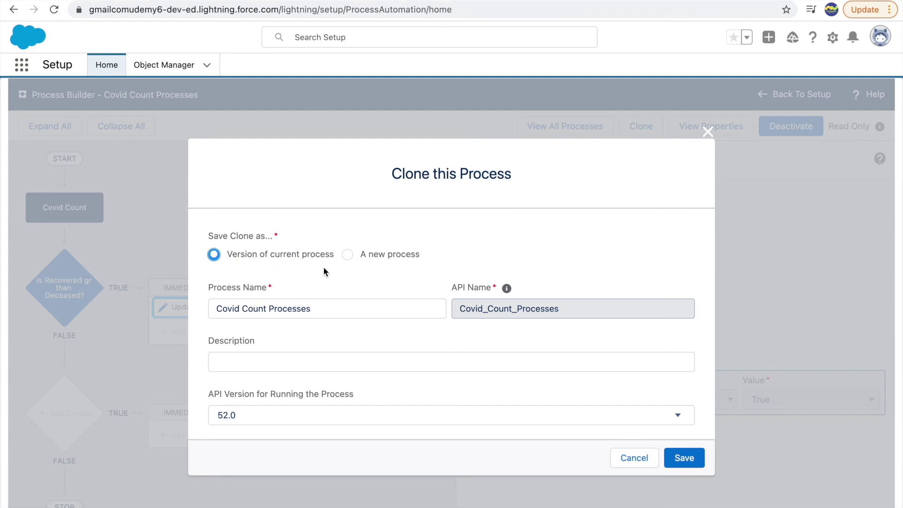
pyautogui.click(372, 255)
pyautogui.click(289, 256)
pyautogui.click(680, 457)
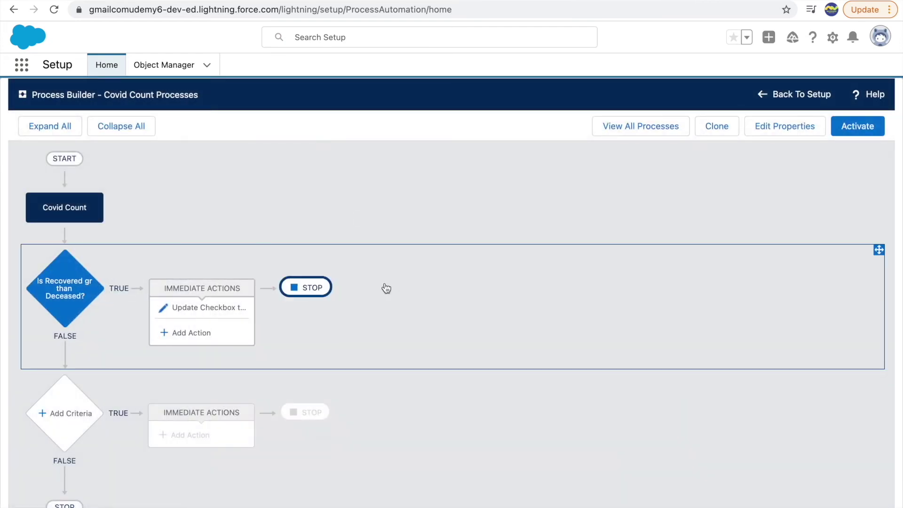
# - Add a second criteria node named "Is Recovered less than Deceased?", reusing the first criteria's name as a base
pyautogui.click(78, 298)
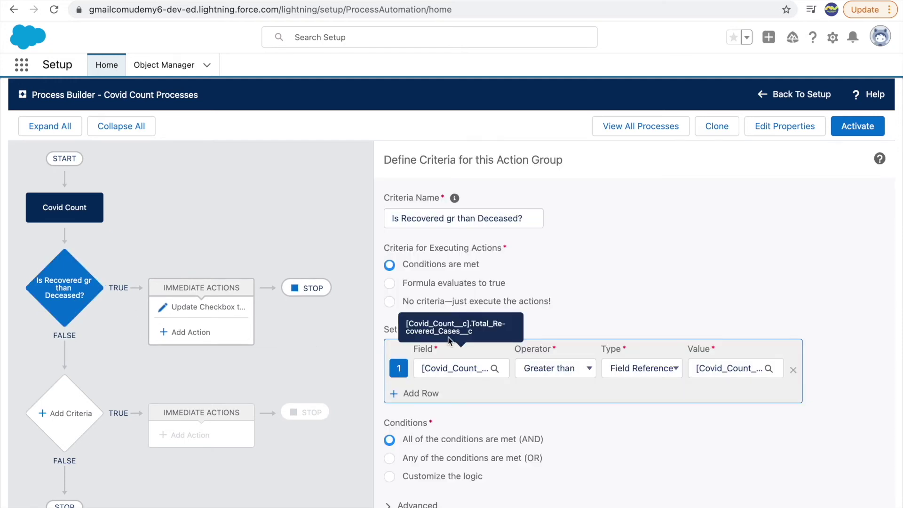
pyautogui.doubleClick(467, 218)
pyautogui.click(470, 217)
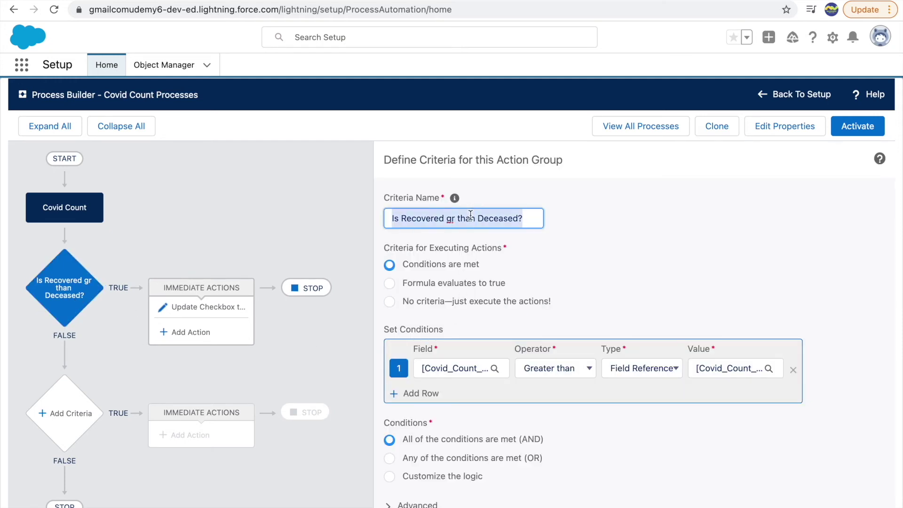
pyautogui.click(62, 413)
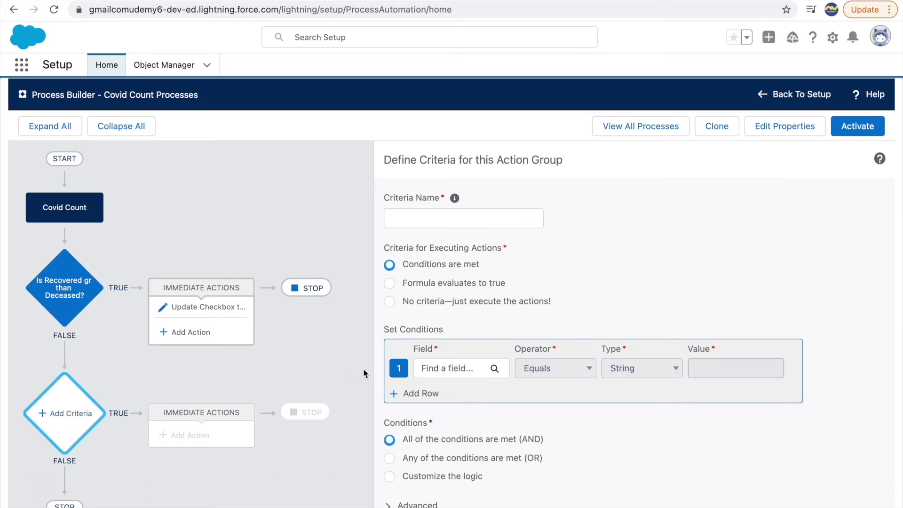
pyautogui.click(442, 218)
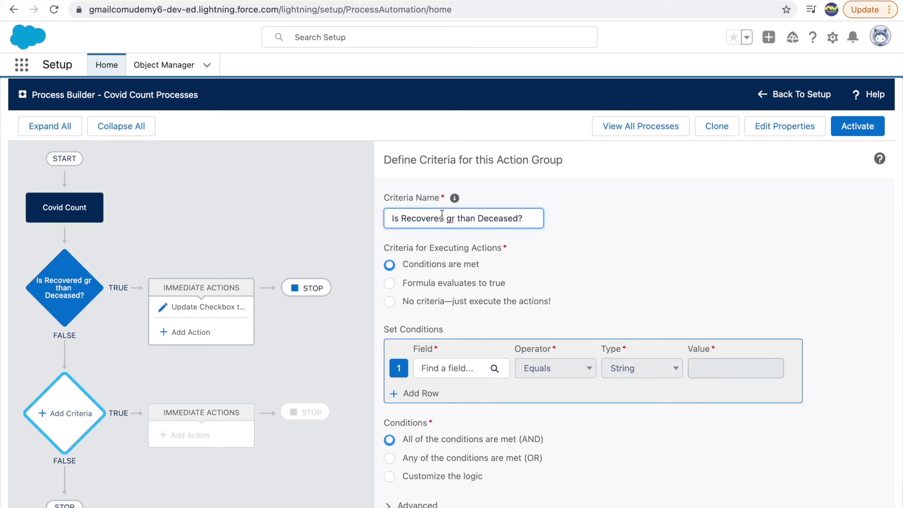
pyautogui.doubleClick(453, 218)
pyautogui.write('lt')
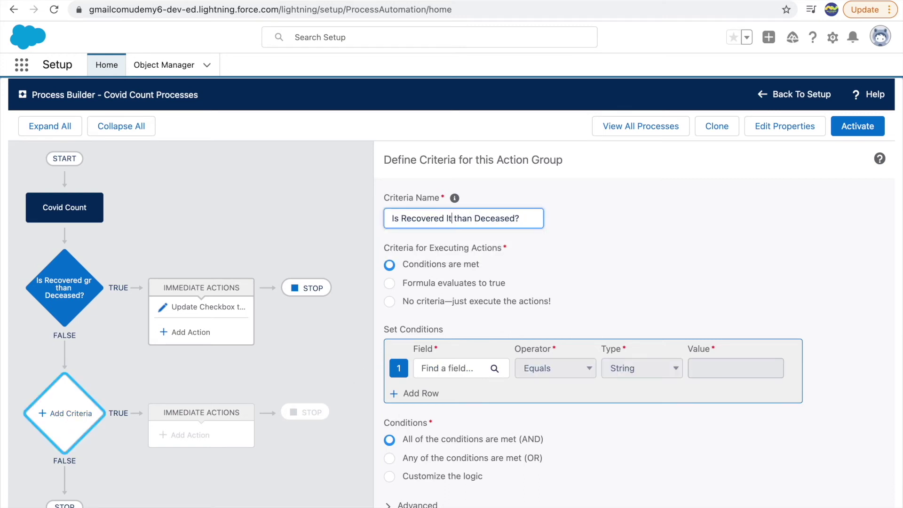
pyautogui.hotkey('shift', 'Left')
pyautogui.hotkey('shift', 'Left')
pyautogui.write('less')
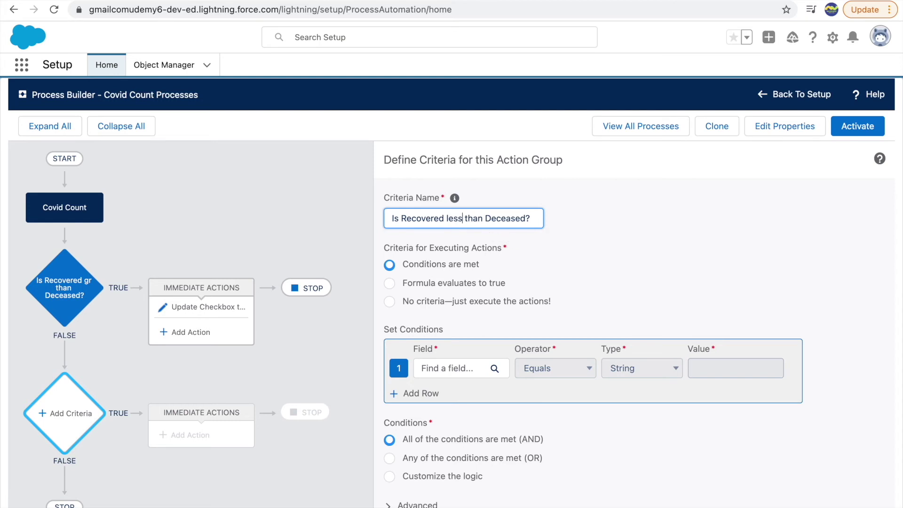
pyautogui.click(651, 244)
# - Set the new criteria's condition to the Total Recovered Cases field with the Less than or equal operator
pyautogui.click(452, 370)
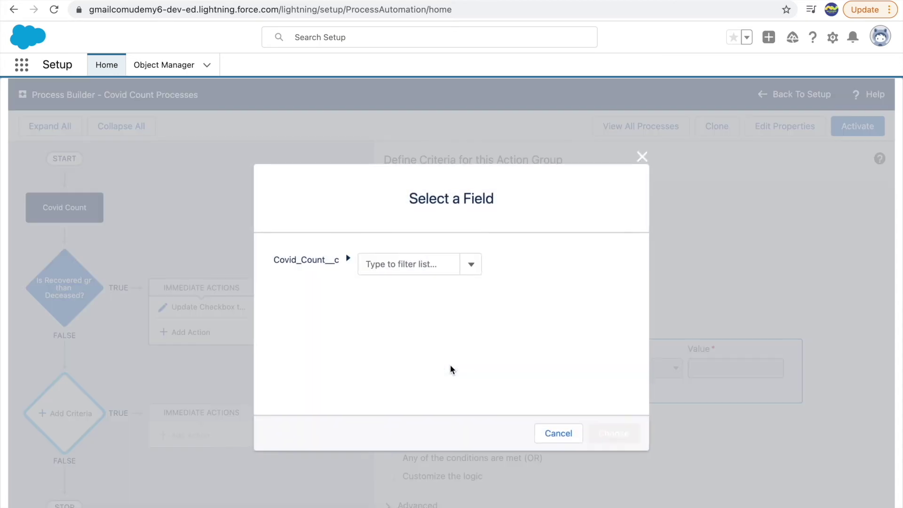
pyautogui.click(393, 264)
pyautogui.write('recovered')
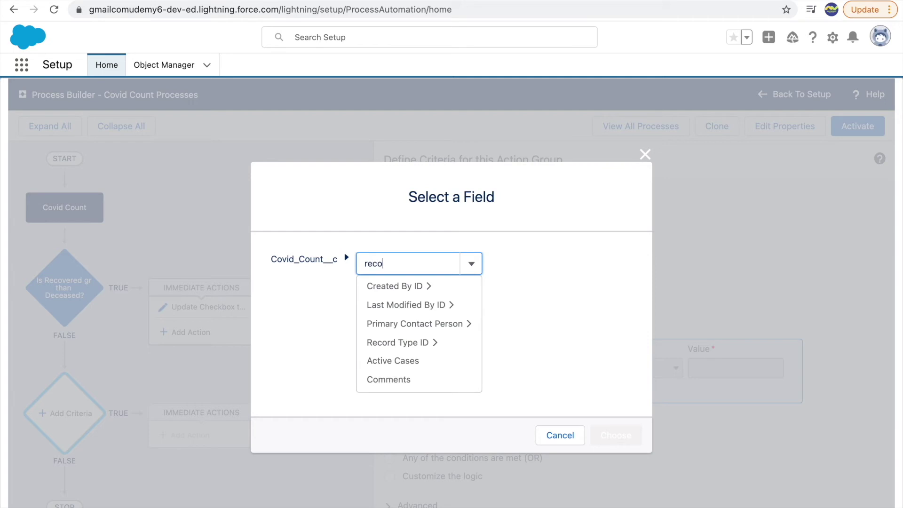
pyautogui.click(407, 305)
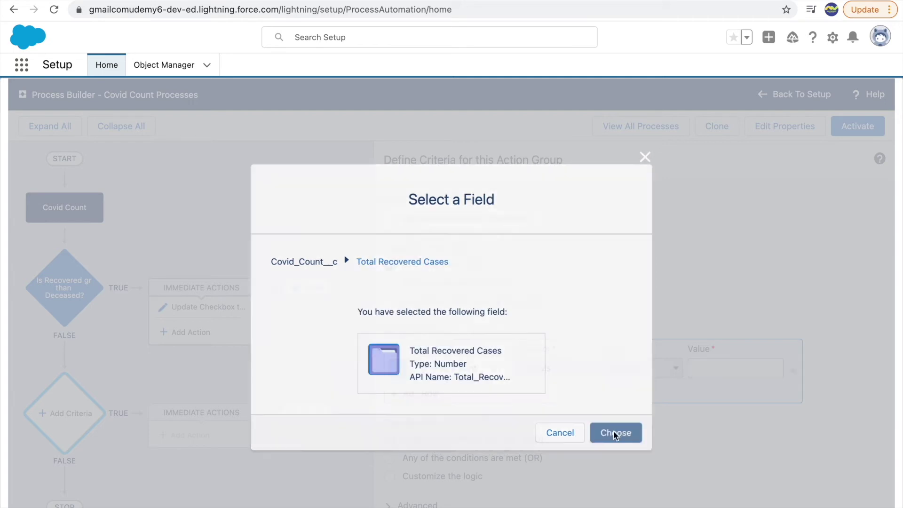
pyautogui.click(616, 435)
pyautogui.click(587, 368)
pyautogui.click(547, 426)
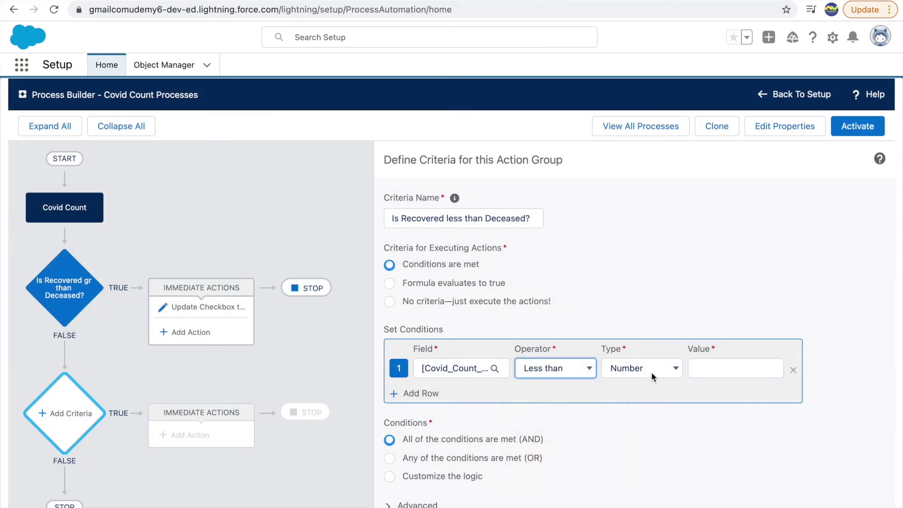
pyautogui.click(579, 370)
pyautogui.click(561, 384)
# - Compare the condition against a Field Reference to Total Deceased Cases and save the criteria
pyautogui.click(618, 371)
pyautogui.click(640, 381)
pyautogui.click(721, 368)
pyautogui.write('dec')
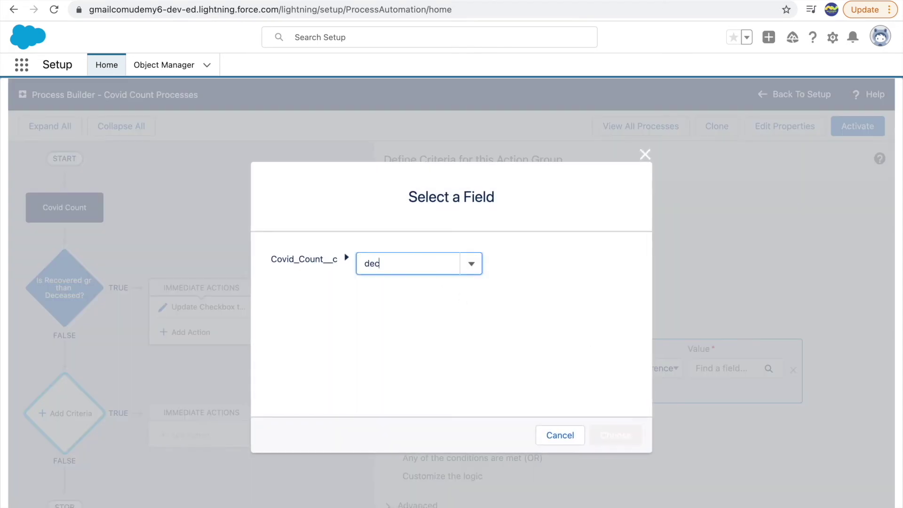
pyautogui.write('eas')
pyautogui.click(399, 289)
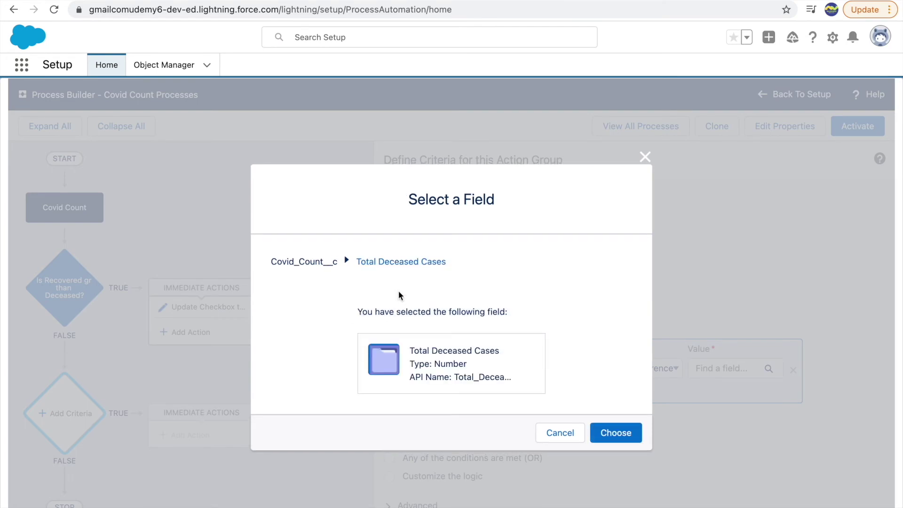
pyautogui.click(608, 424)
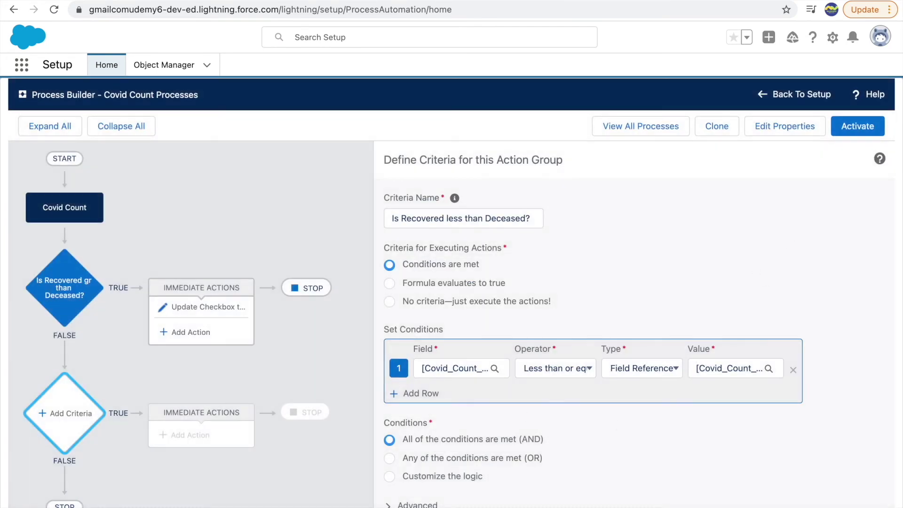
pyautogui.press('Return')
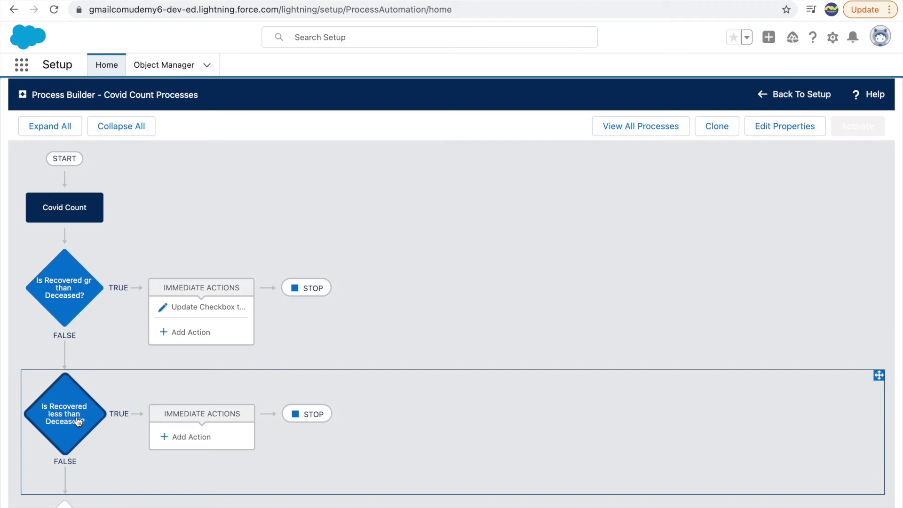
# - Add an Update Records immediate action named "Update the Checkbox to false" for the less-than criteria
pyautogui.click(192, 436)
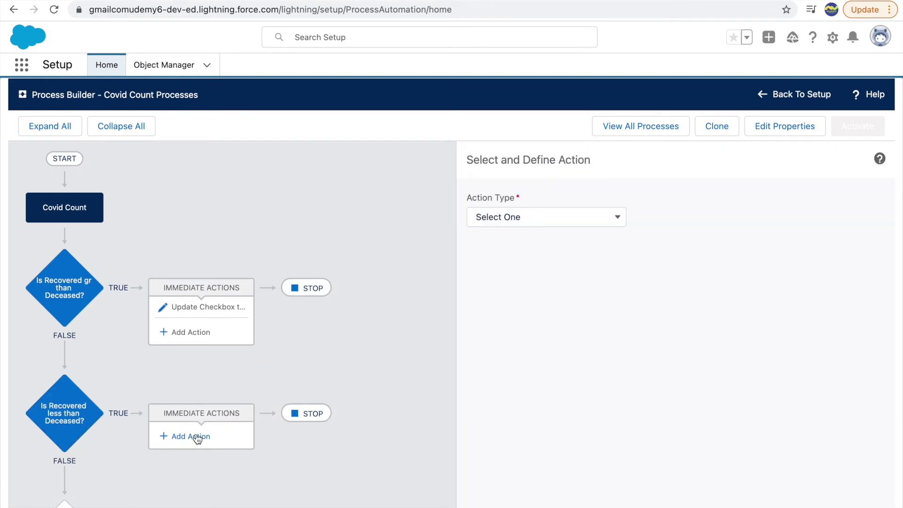
pyautogui.click(483, 219)
pyautogui.click(500, 375)
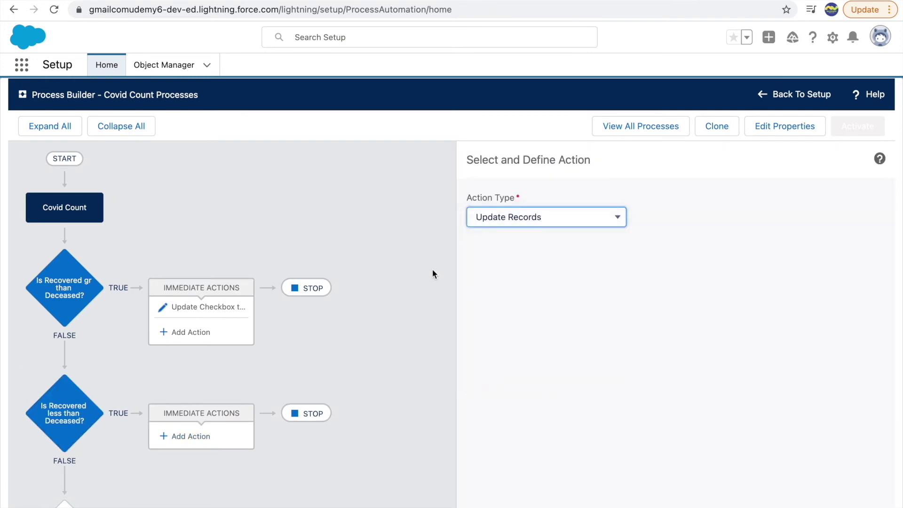
pyautogui.click(532, 274)
pyautogui.write('U')
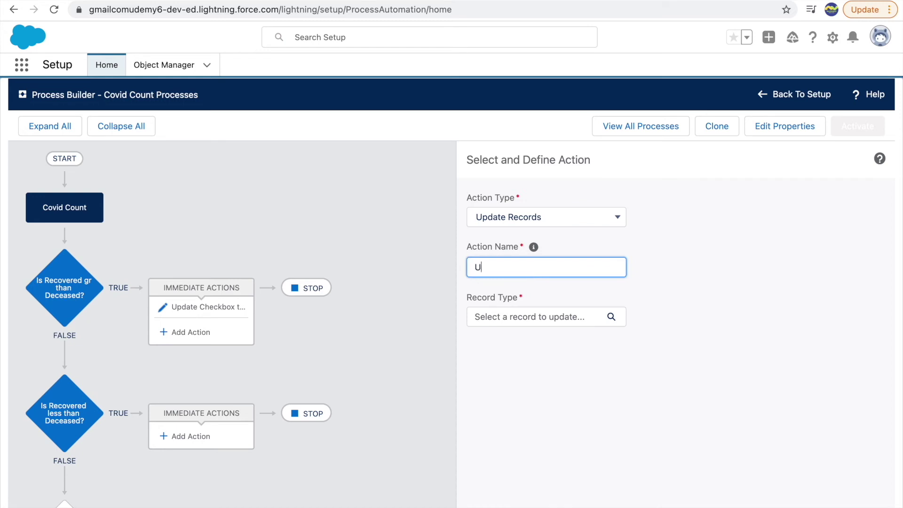
pyautogui.write('pdate the Chedkbox to false')
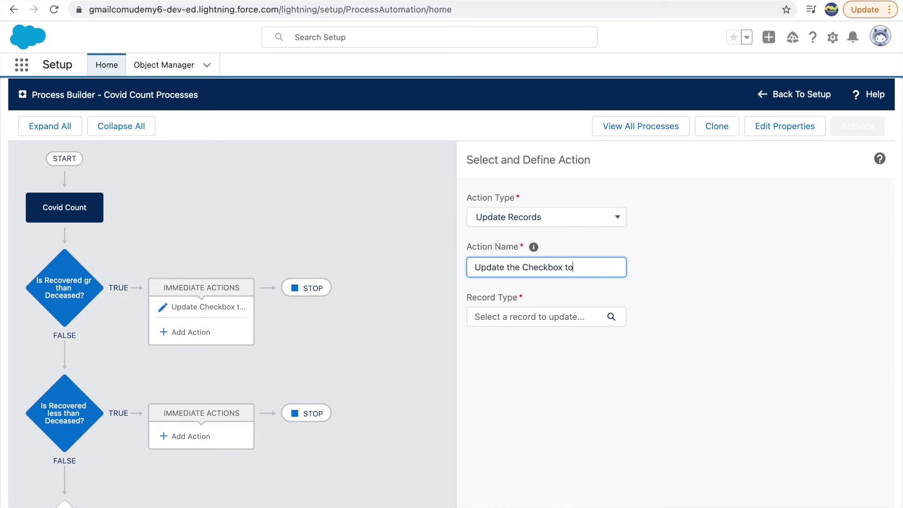
# - Choose the Covid_Count__c record that started the process as the record this action updates
pyautogui.click(496, 321)
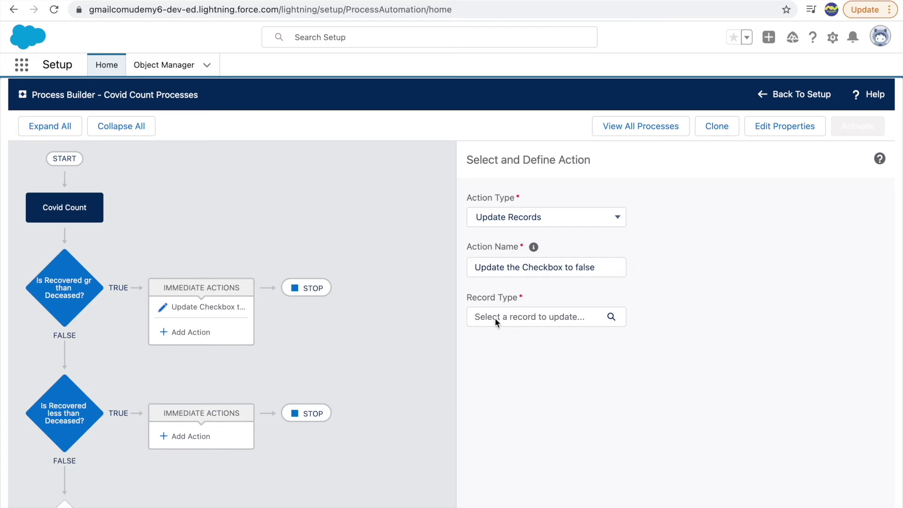
pyautogui.click(352, 238)
pyautogui.click(607, 453)
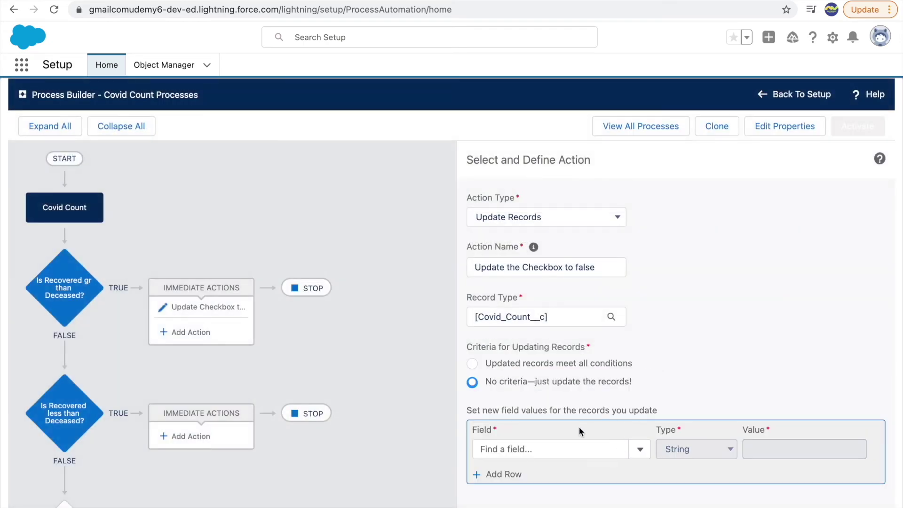
# - Set the action to update the "Is Recovered greater than Deceased?" field and save the action
pyautogui.click(530, 447)
pyautogui.scroll(-2, 566, 449)
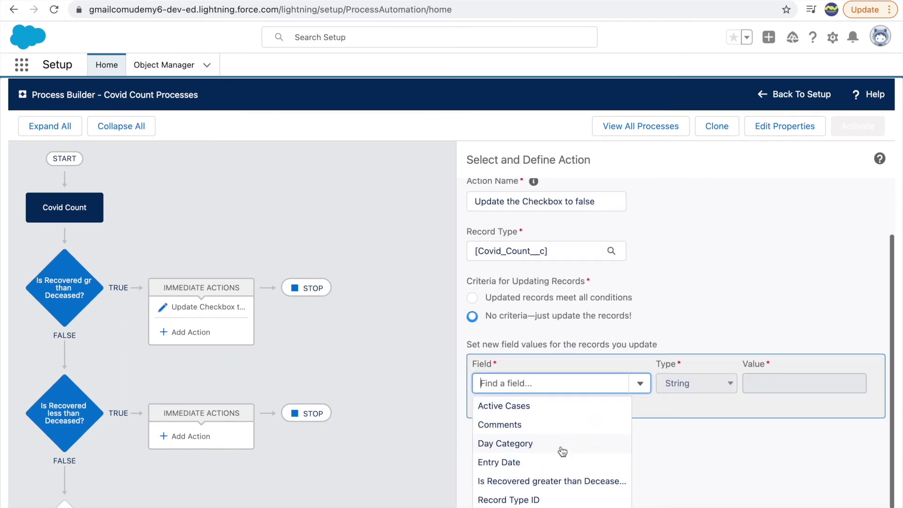
pyautogui.click(520, 482)
pyautogui.click(516, 503)
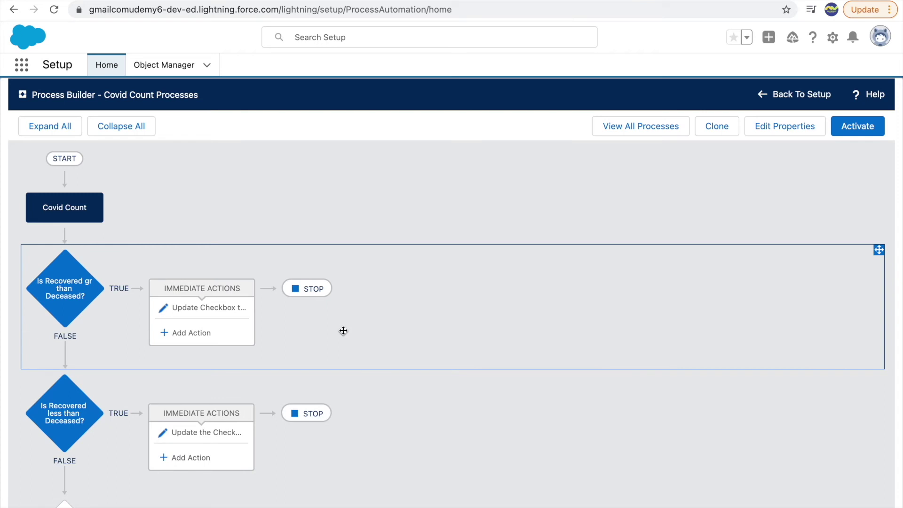
pyautogui.moveTo(306, 326)
pyautogui.mouseDown()
pyautogui.moveTo(288, 429)
pyautogui.moveTo(298, 317)
pyautogui.moveTo(319, 318)
pyautogui.moveTo(312, 322)
pyautogui.mouseUp()
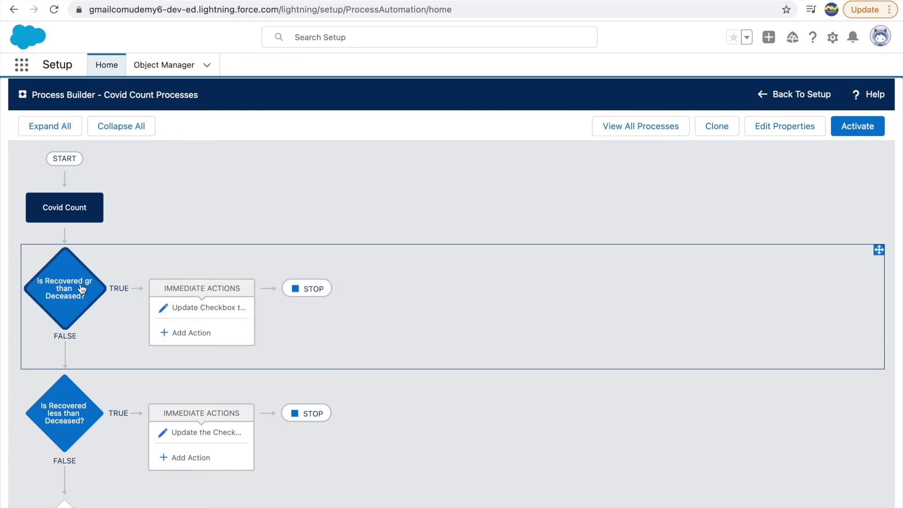
pyautogui.scroll(-2, 81, 289)
pyautogui.scroll(-1, 81, 289)
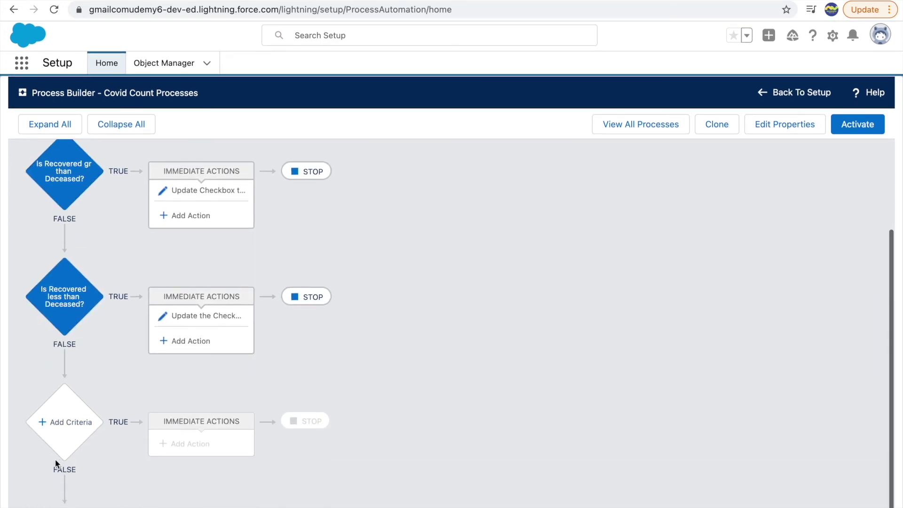
pyautogui.scroll(2, 463, 337)
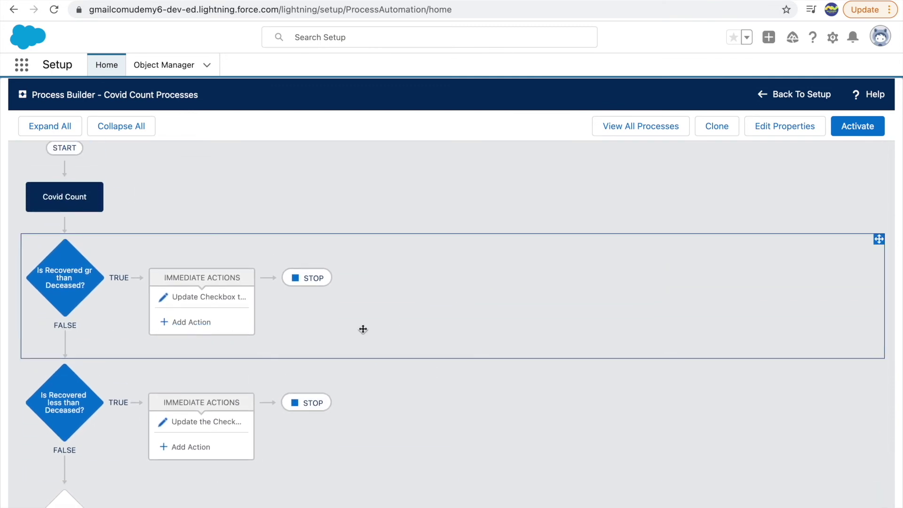
pyautogui.moveTo(379, 303); pyautogui.dragTo(403, 397)
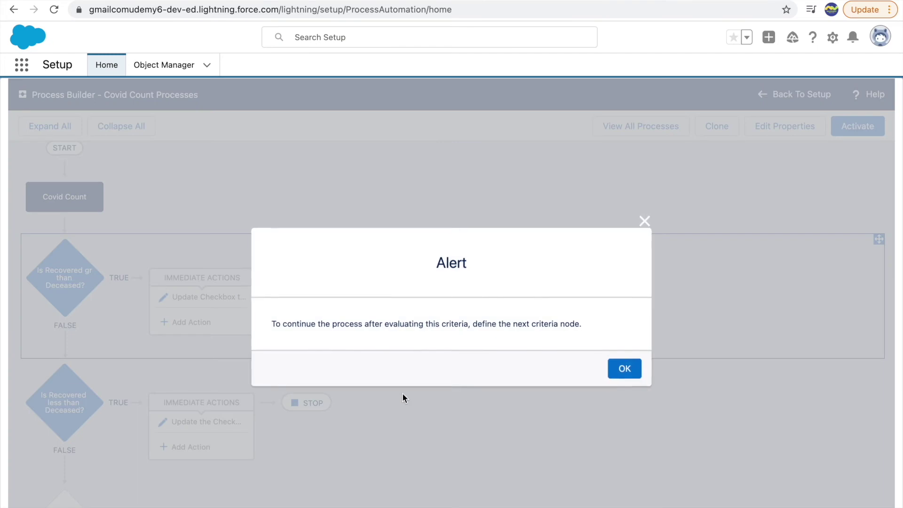
pyautogui.click(645, 221)
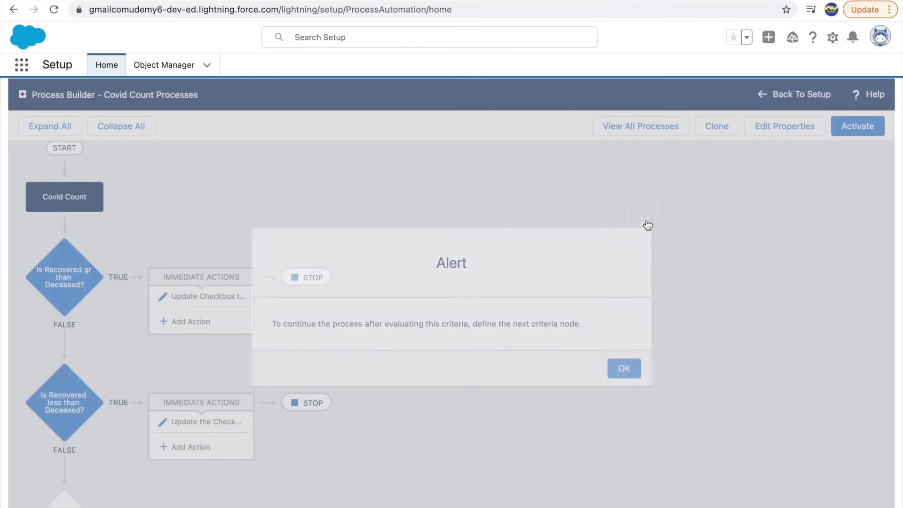
# - Activate the Covid Count Processes process and confirm the activation
pyautogui.click(855, 126)
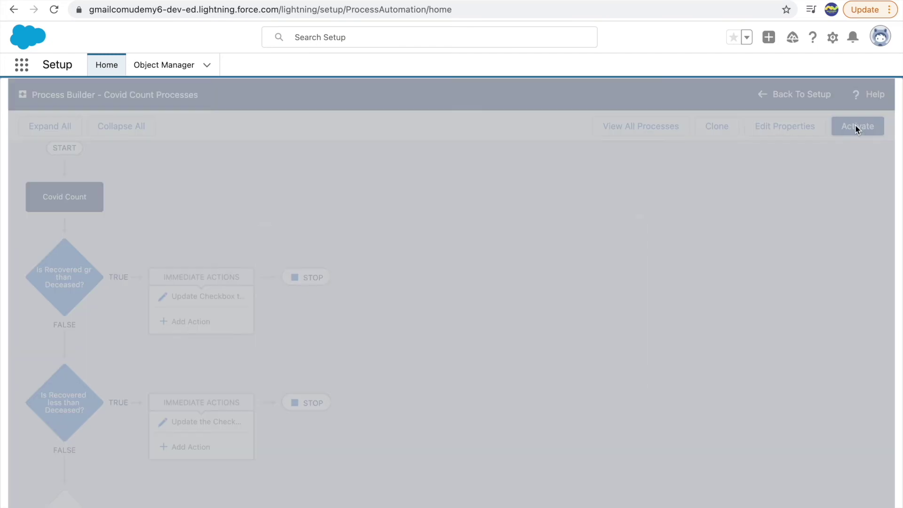
pyautogui.click(615, 375)
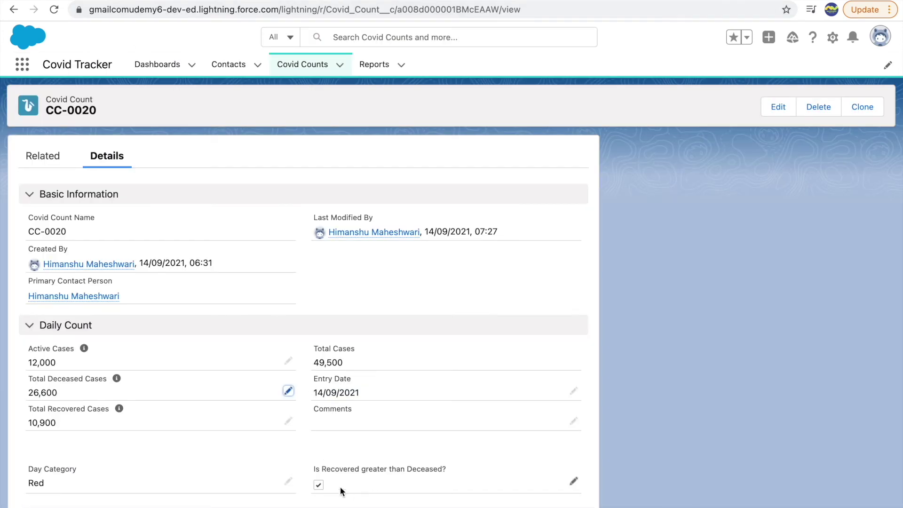
# - Set Total Deceased Cases on the CC-0020 Covid Count record to 26800 and save the record
pyautogui.click(287, 393)
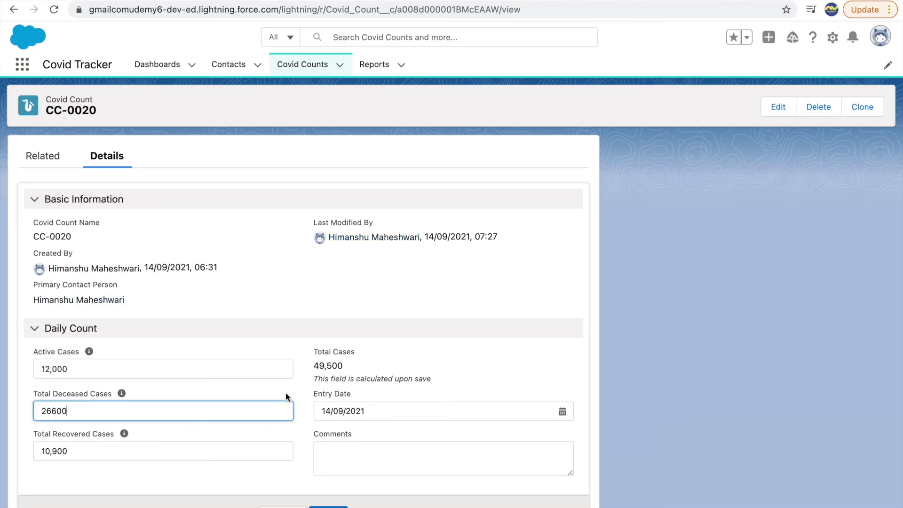
pyautogui.press('BackSpace')
pyautogui.press('BackSpace')
pyautogui.press('BackSpace')
pyautogui.write('800')
pyautogui.scroll(-3, 332, 450)
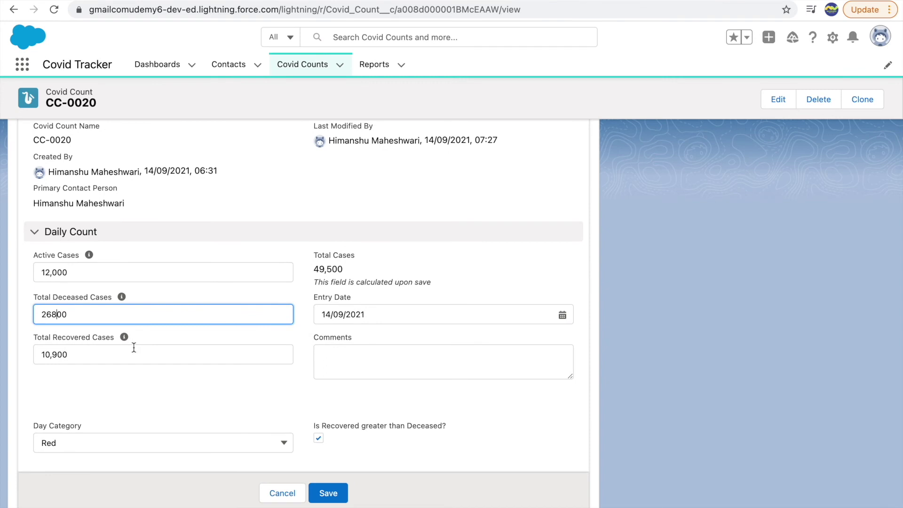
pyautogui.click(320, 492)
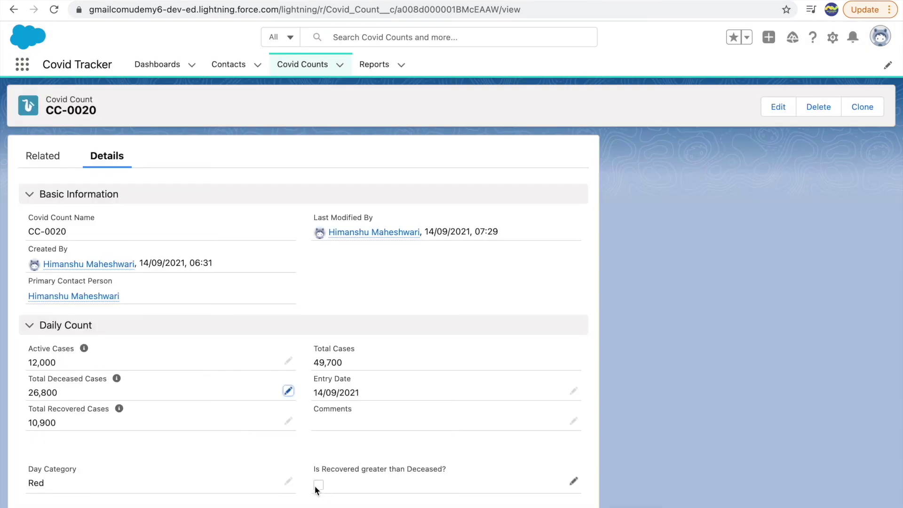
# - Set Total Recovered Cases on the same record to 99900 and save the record
pyautogui.click(288, 421)
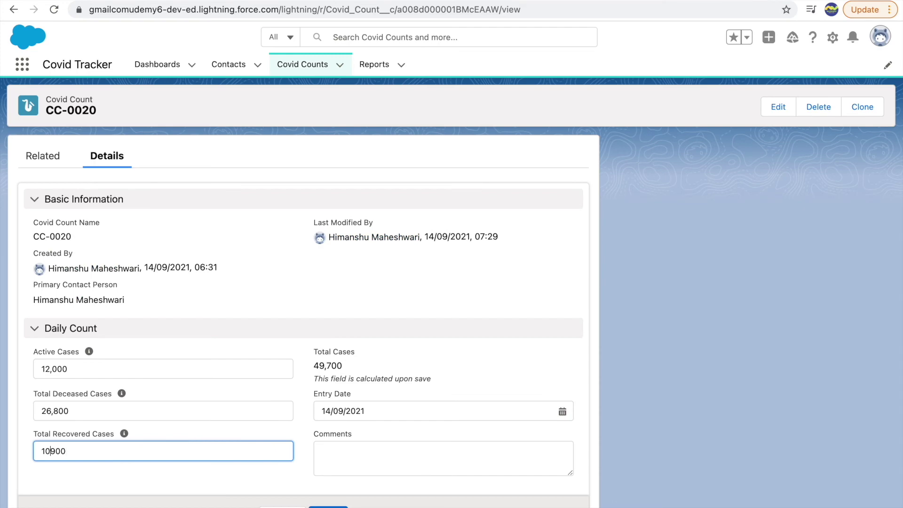
pyautogui.press('BackSpace')
pyautogui.press('BackSpace')
pyautogui.write('99')
pyautogui.scroll(-2, 264, 466)
pyautogui.click(328, 490)
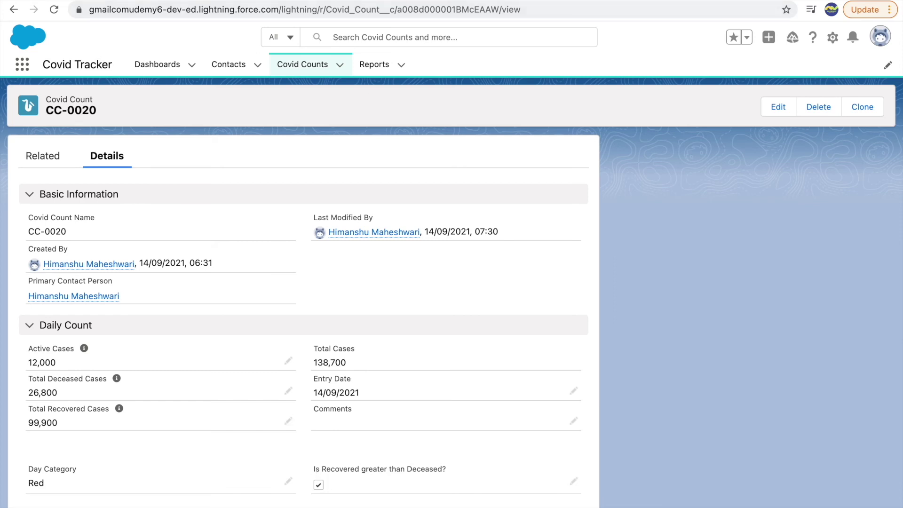
# - Return to the process and review the greater-than criteria, its immediate action, and the option that follows its evaluation
pyautogui.click(228, 1)
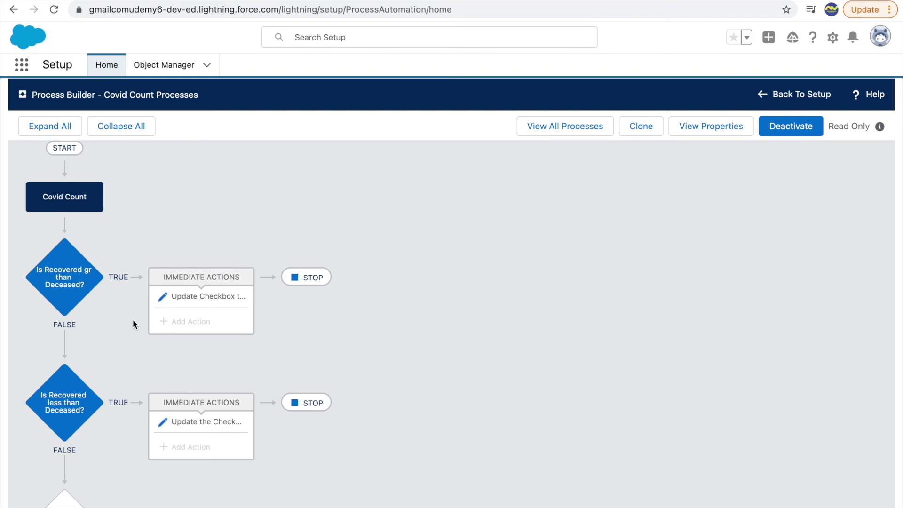
pyautogui.click(64, 279)
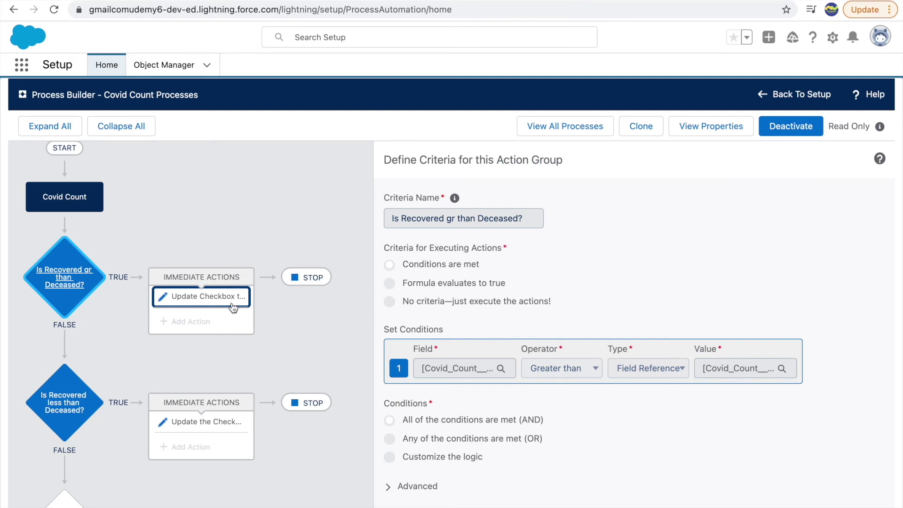
pyautogui.click(193, 306)
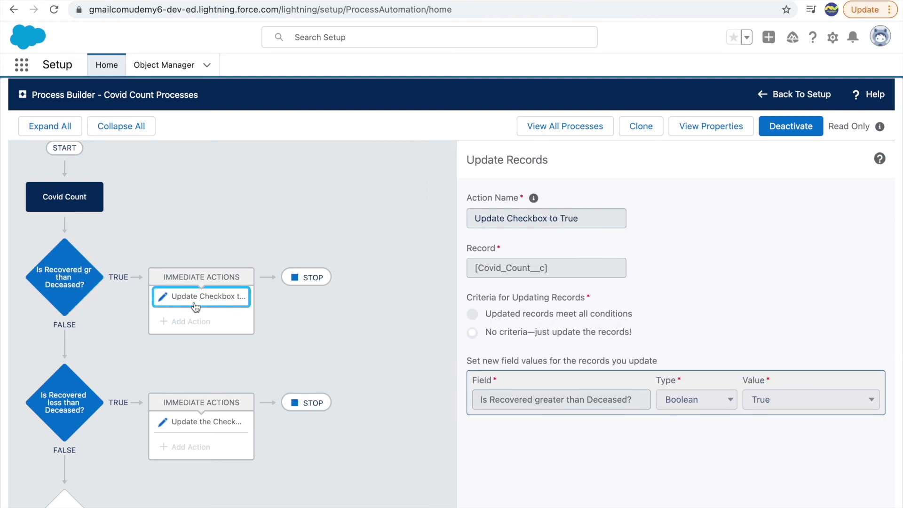
pyautogui.click(303, 281)
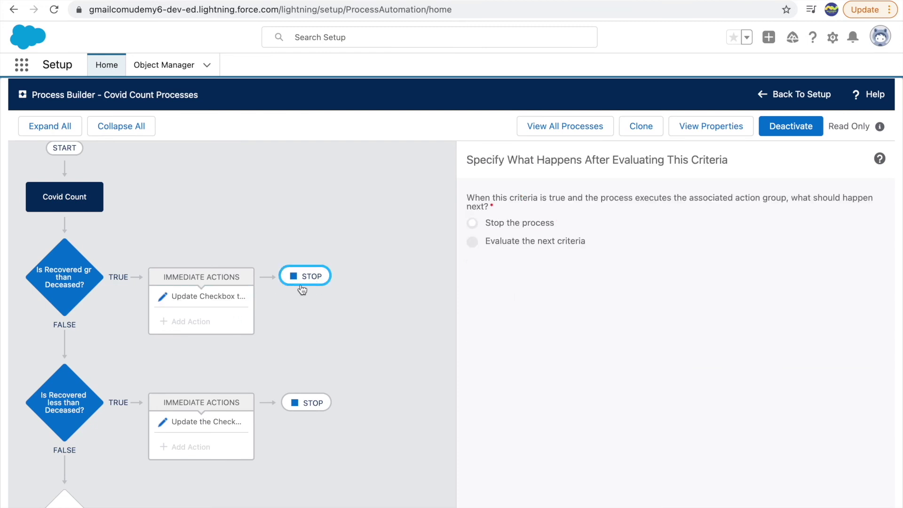
pyautogui.scroll(-2, 184, 393)
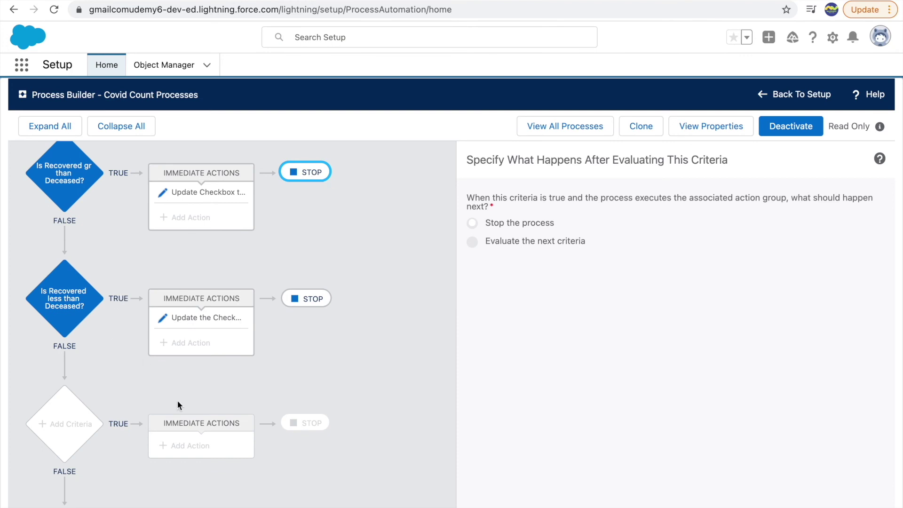
pyautogui.click(330, 261)
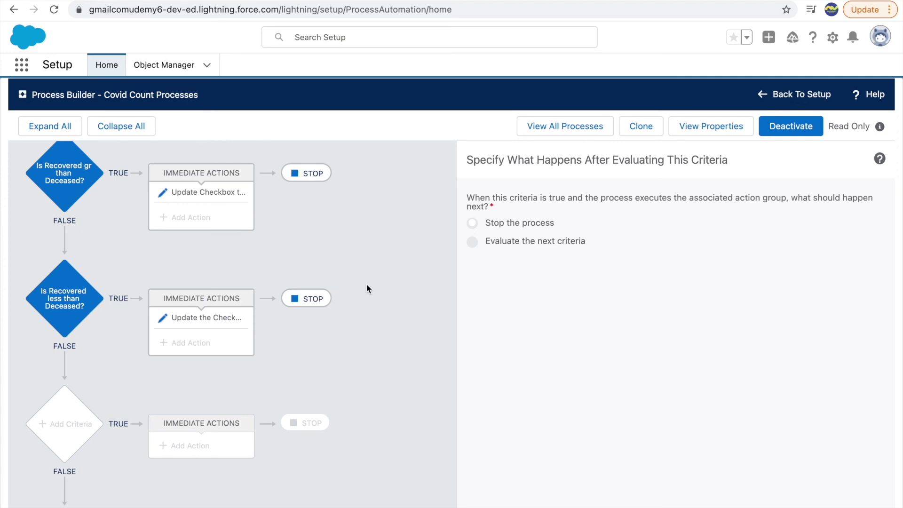
# - Try to make the active process evaluate the next criteria after the greater-than action group
pyautogui.click(312, 179)
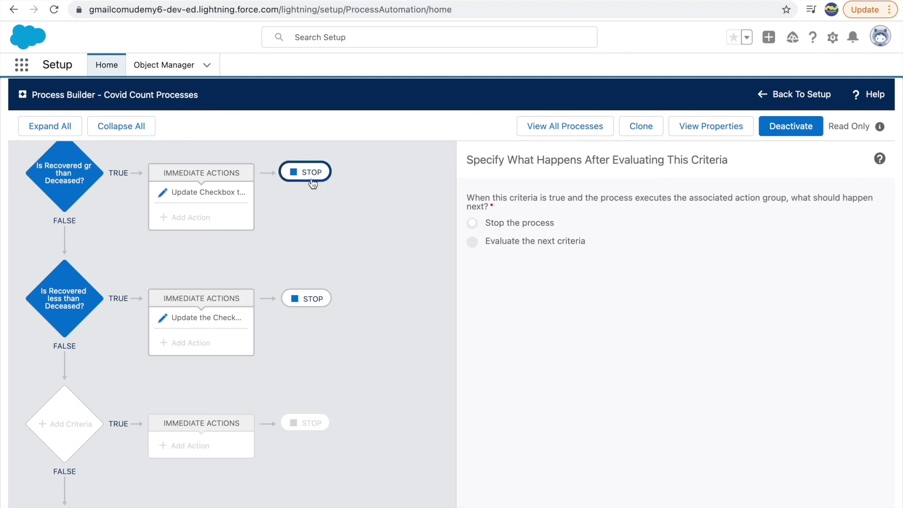
pyautogui.click(472, 243)
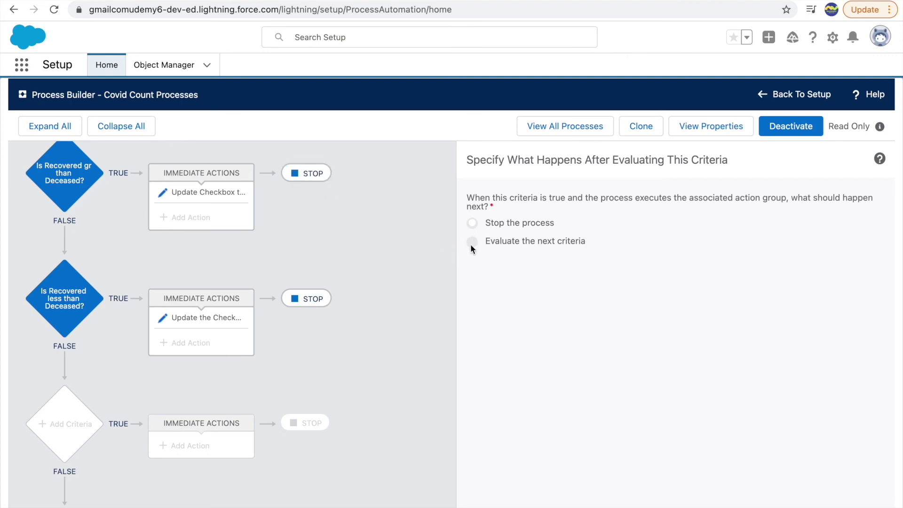
pyautogui.click(304, 173)
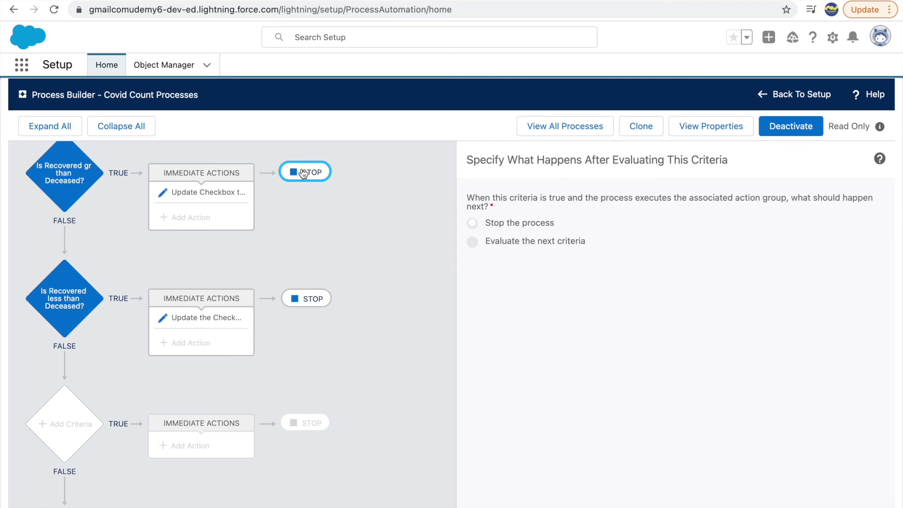
pyautogui.click(65, 178)
pyautogui.click(197, 193)
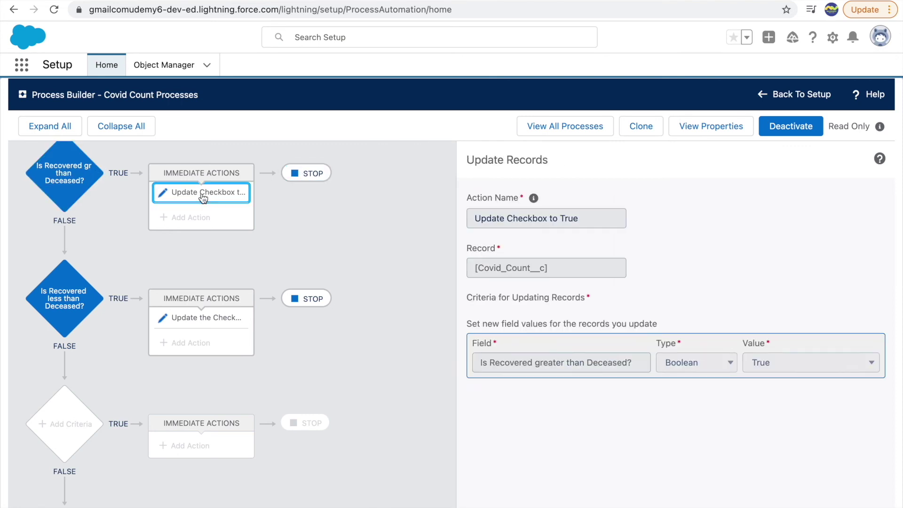
pyautogui.click(306, 172)
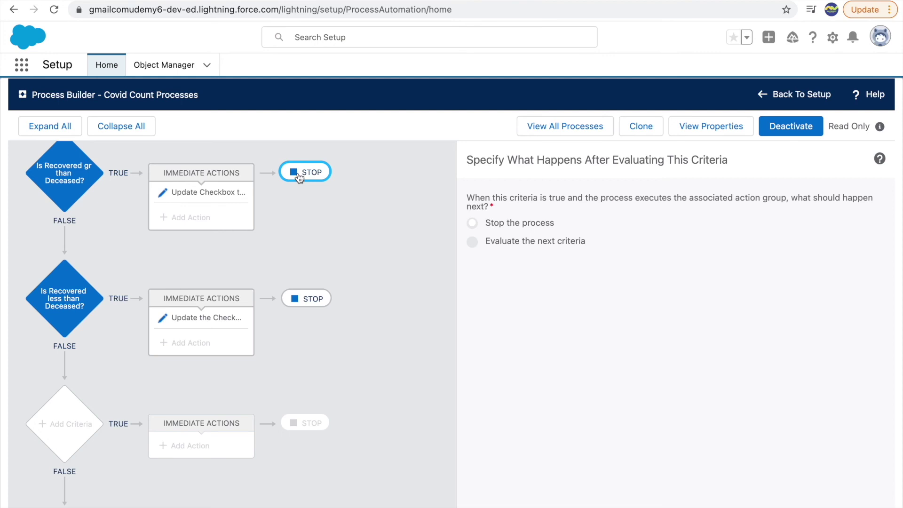
pyautogui.click(473, 242)
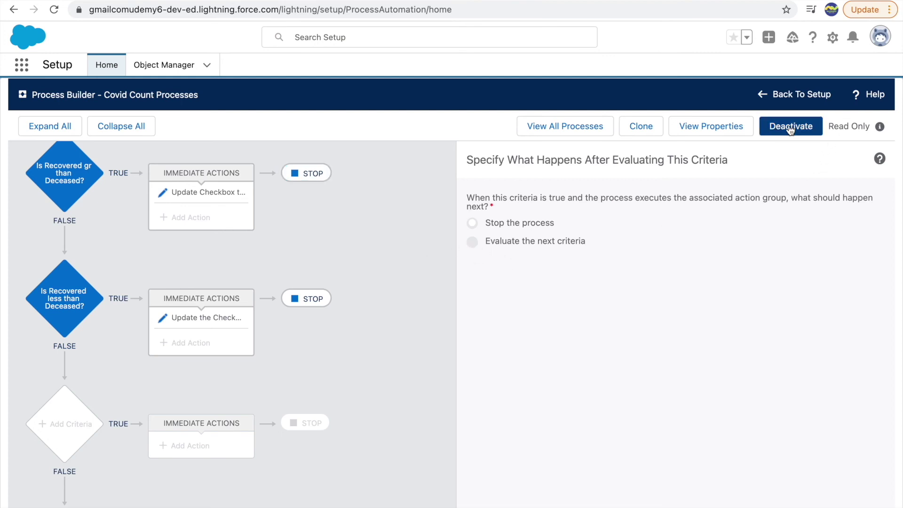
# - Clone the process as a version of the current process and set the greater-than criteria to evaluate the next criteria
pyautogui.click(642, 128)
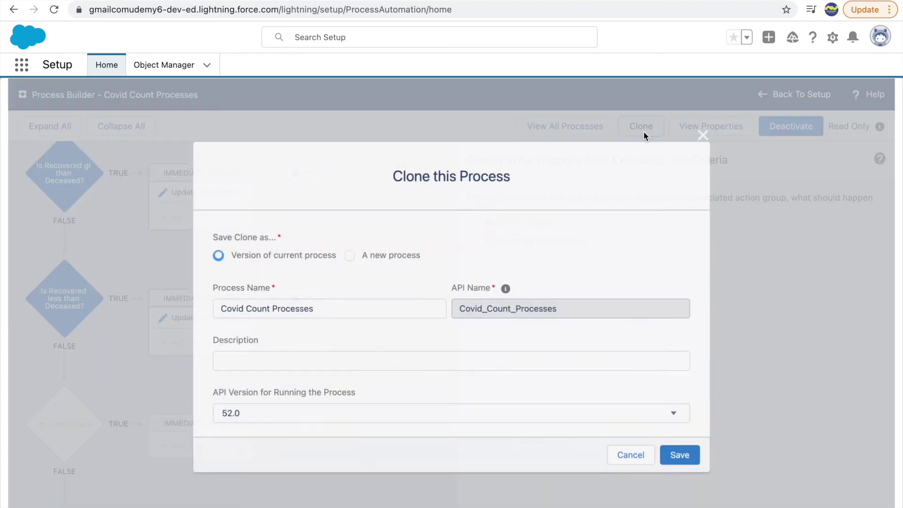
pyautogui.click(677, 455)
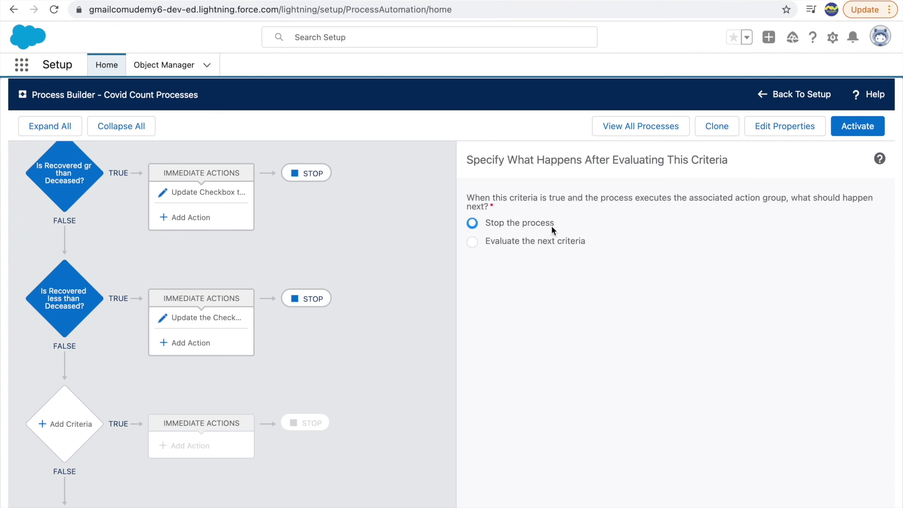
pyautogui.click(528, 240)
pyautogui.click(502, 505)
# - Review the Update Checkbox to True action and what happens after the less-than criteria, leaving both unedited
pyautogui.scroll(3, 219, 282)
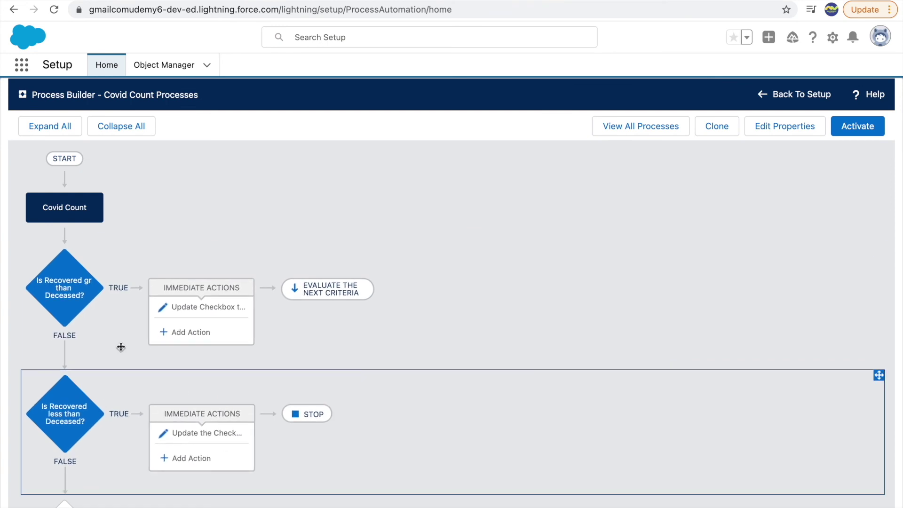
pyautogui.click(188, 308)
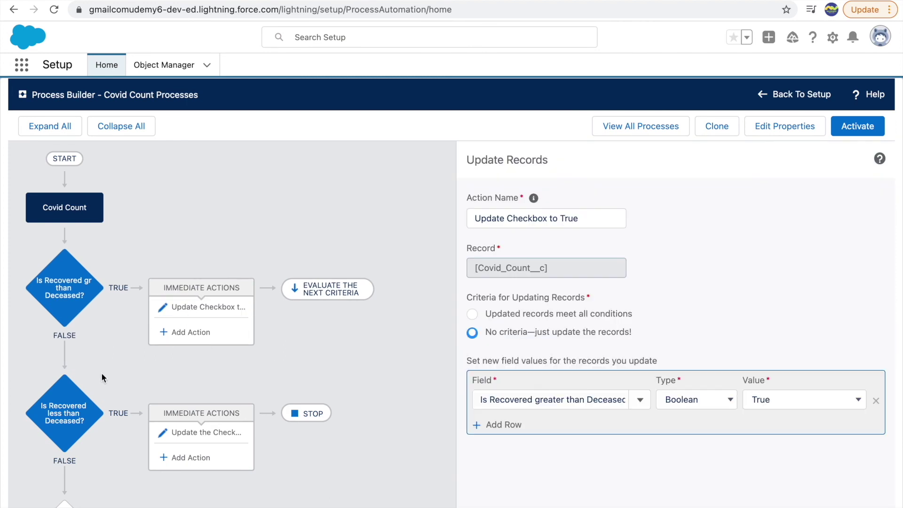
pyautogui.scroll(-3, 122, 380)
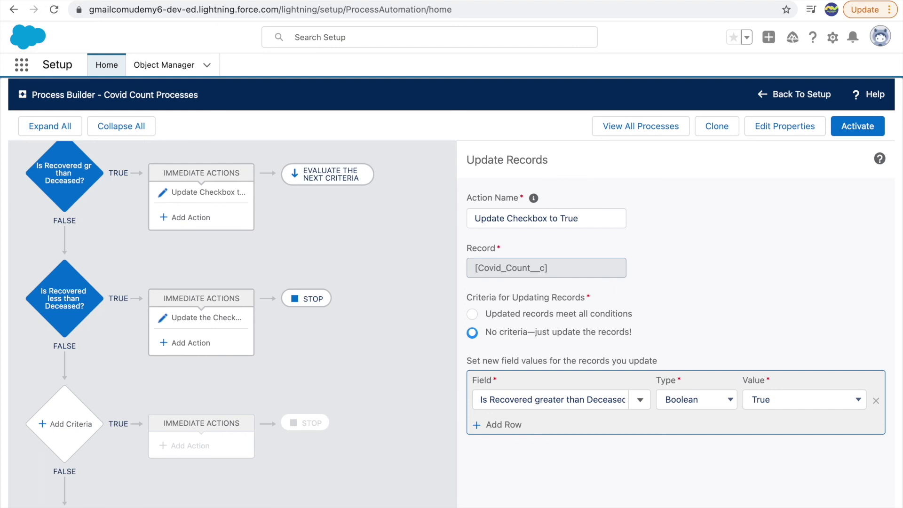
pyautogui.click(434, 435)
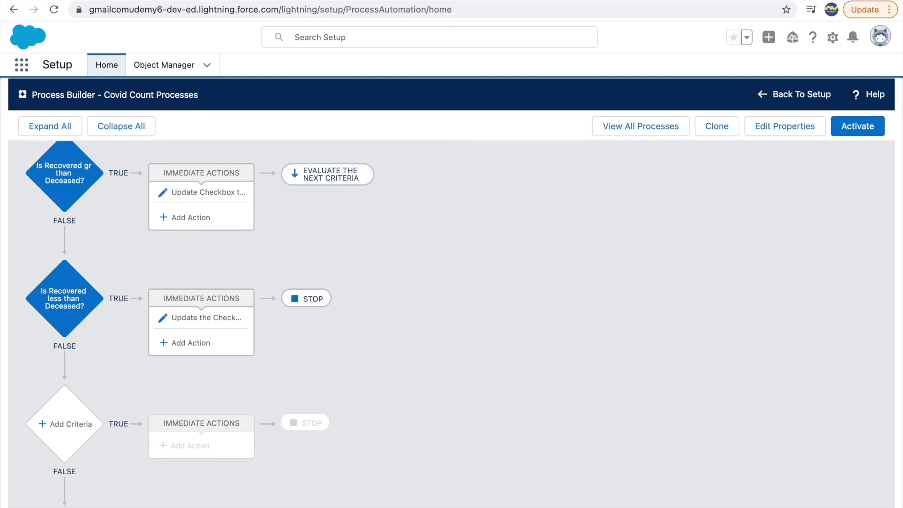
pyautogui.click(307, 299)
pyautogui.click(631, 376)
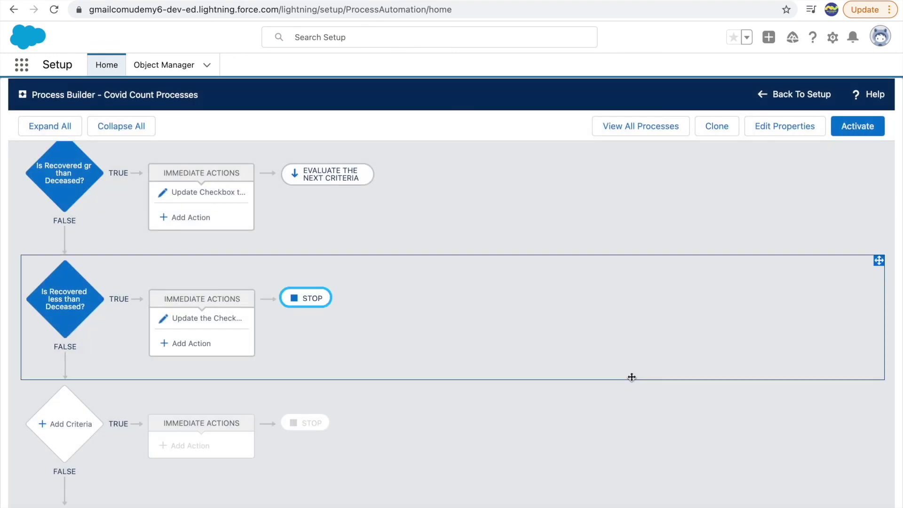
# - Activate the cloned version of the process and confirm the activation
pyautogui.scroll(2, 437, 311)
pyautogui.scroll(3, 437, 312)
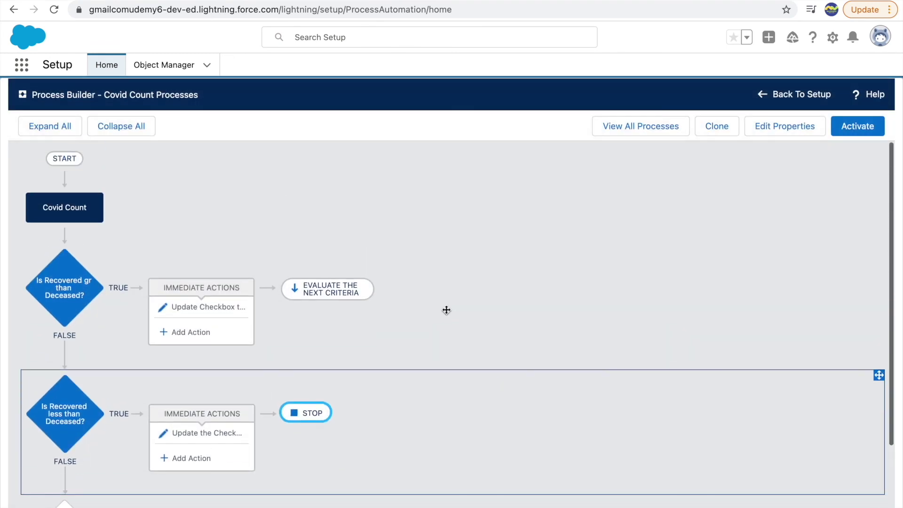
pyautogui.click(856, 128)
pyautogui.click(603, 378)
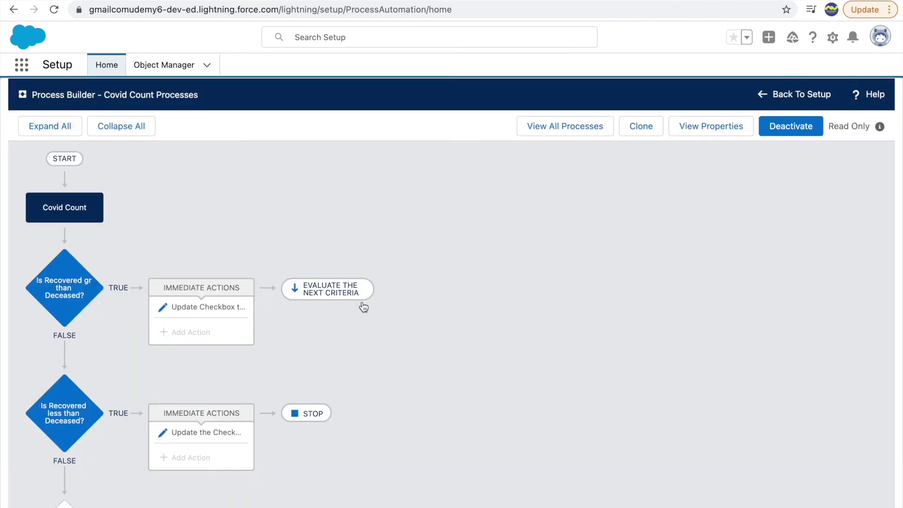
# - Compare the conditions of the greater-than and less-than criteria in the active process
pyautogui.click(63, 284)
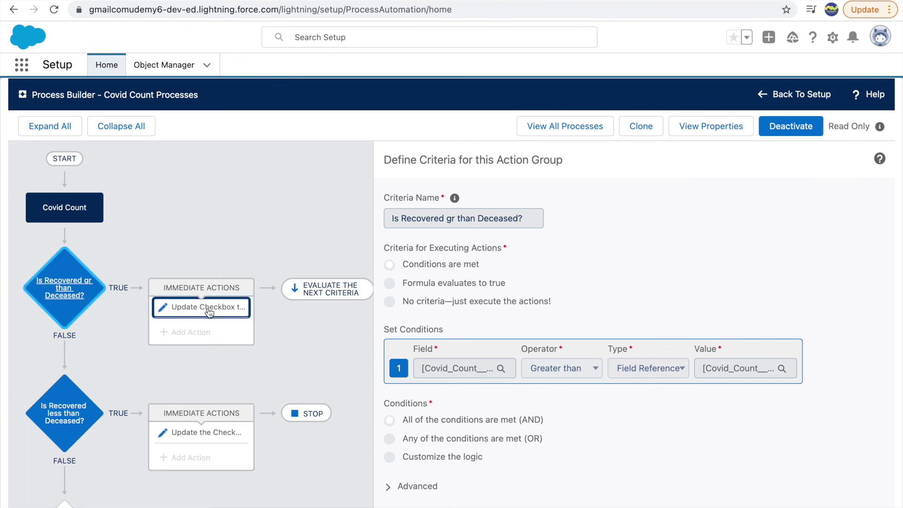
pyautogui.click(55, 415)
pyautogui.click(65, 306)
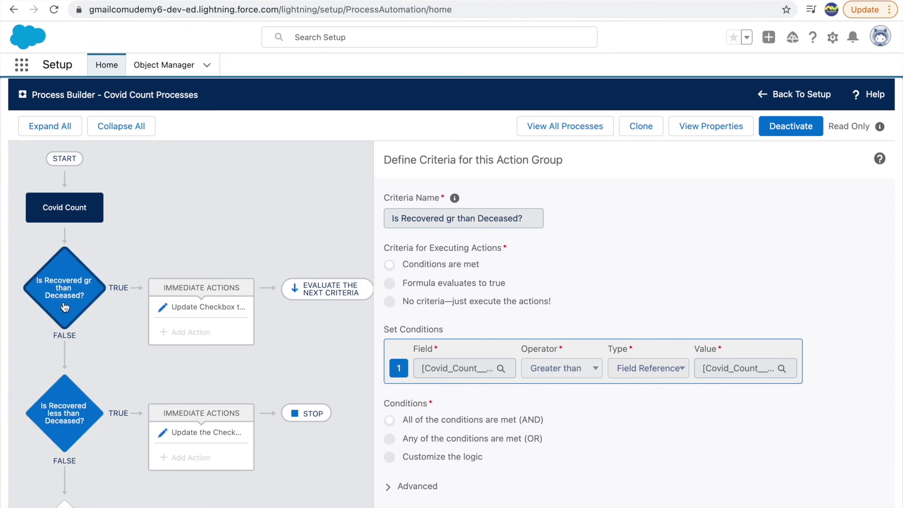
pyautogui.click(63, 388)
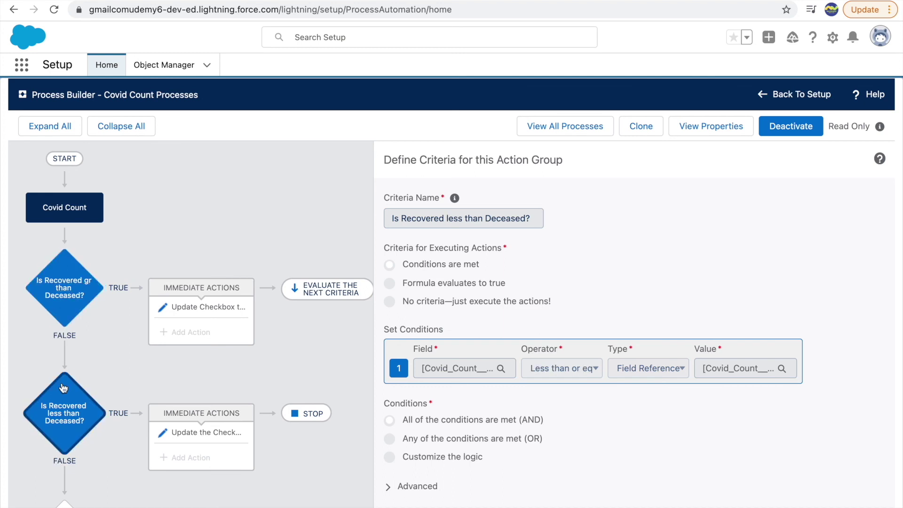
# - Trace the path from the Update Checkbox to True action through its evaluate-next-criteria setting to the less-than criteria
pyautogui.click(193, 307)
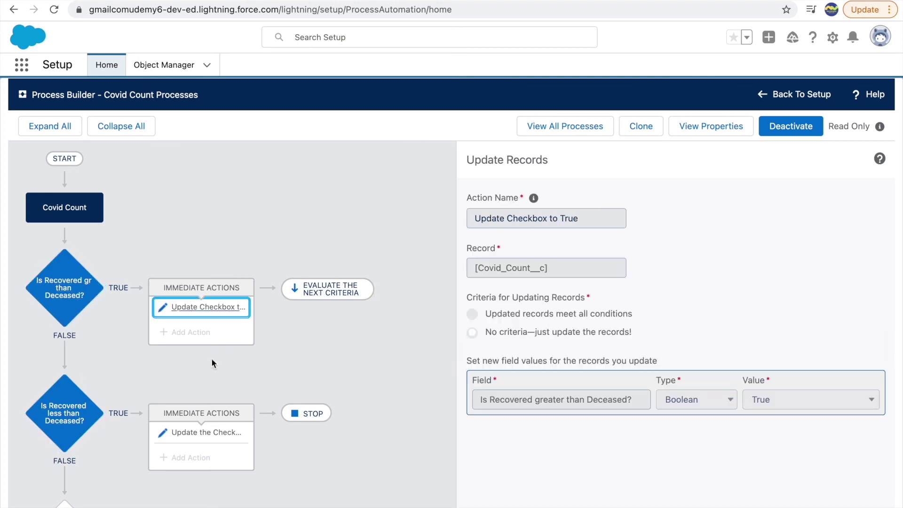
pyautogui.click(342, 298)
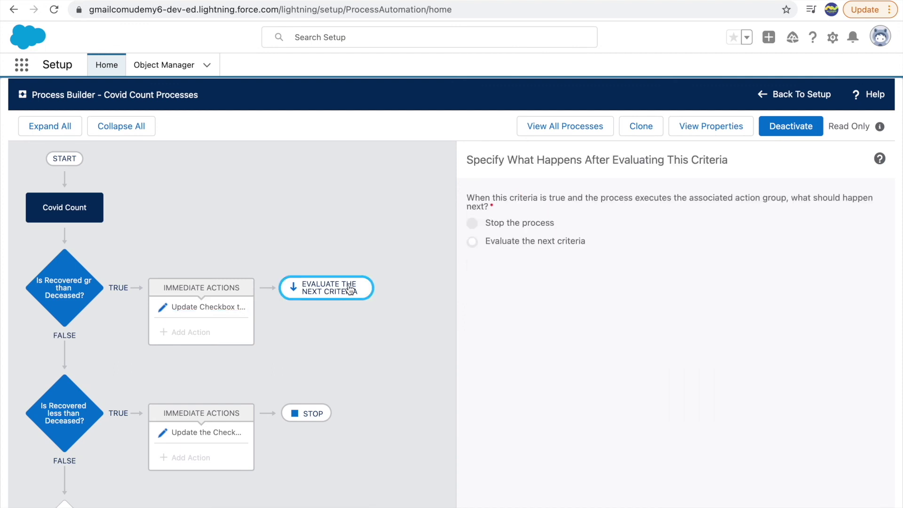
pyautogui.click(70, 425)
pyautogui.scroll(-3, 65, 433)
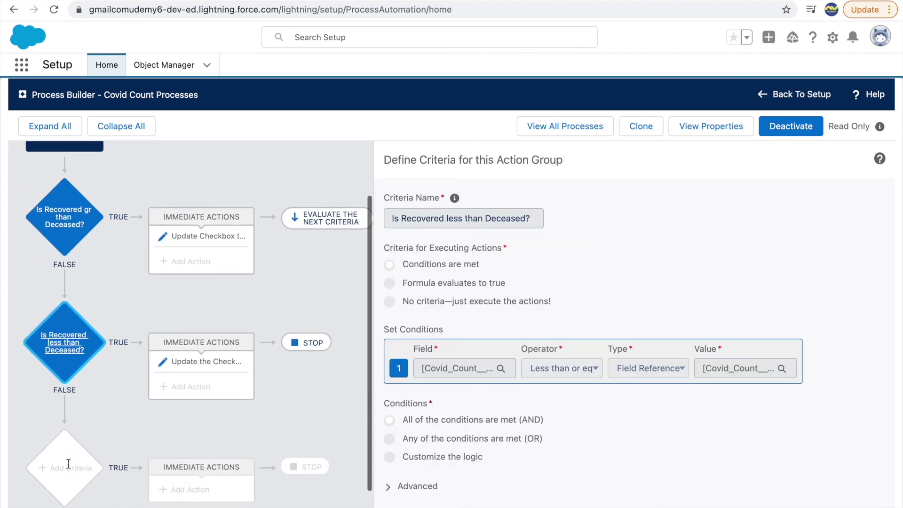
pyautogui.scroll(-1, 58, 459)
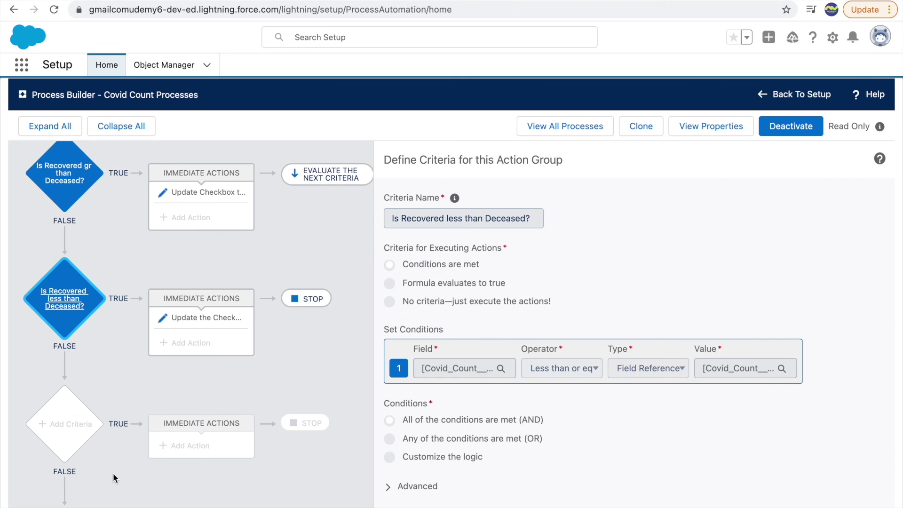
pyautogui.click(312, 181)
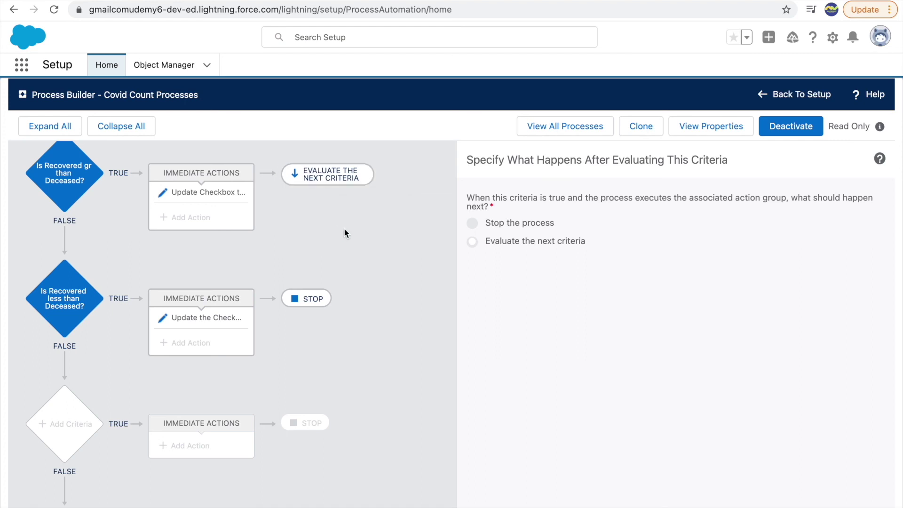
pyautogui.click(330, 180)
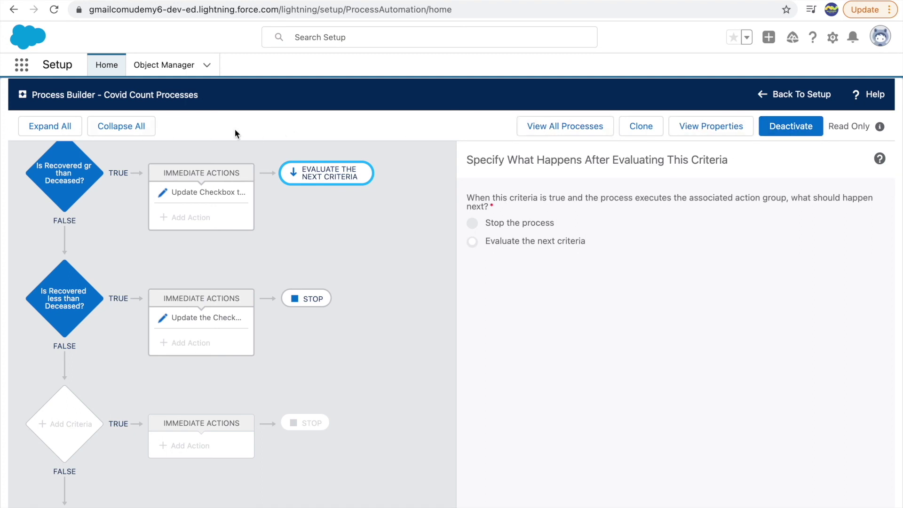
# - Show all processes and expand Covid Count Processes to check the status of each version
pyautogui.click(558, 126)
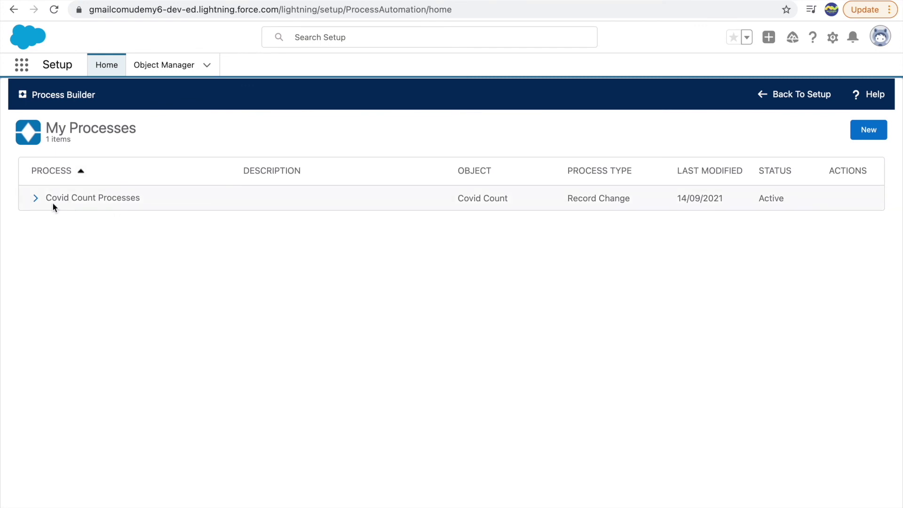
pyautogui.click(36, 198)
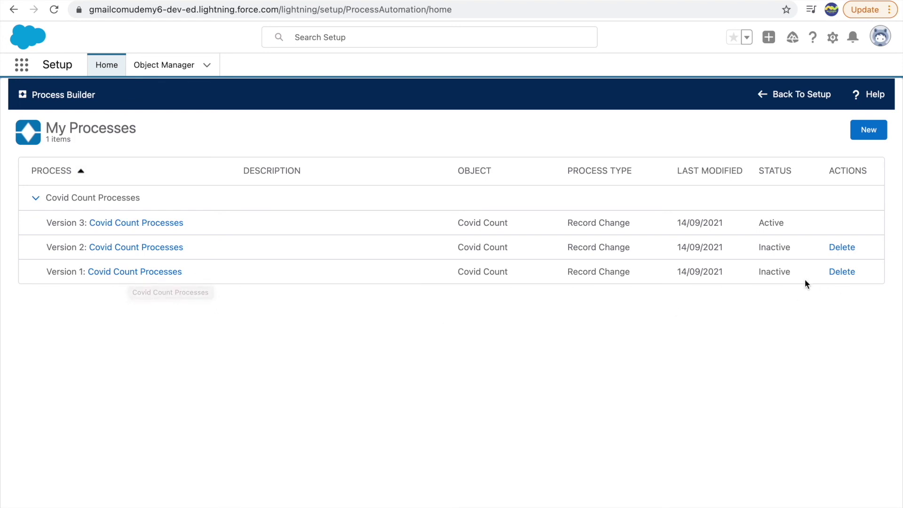
pyautogui.doubleClick(776, 271)
pyautogui.doubleClick(773, 247)
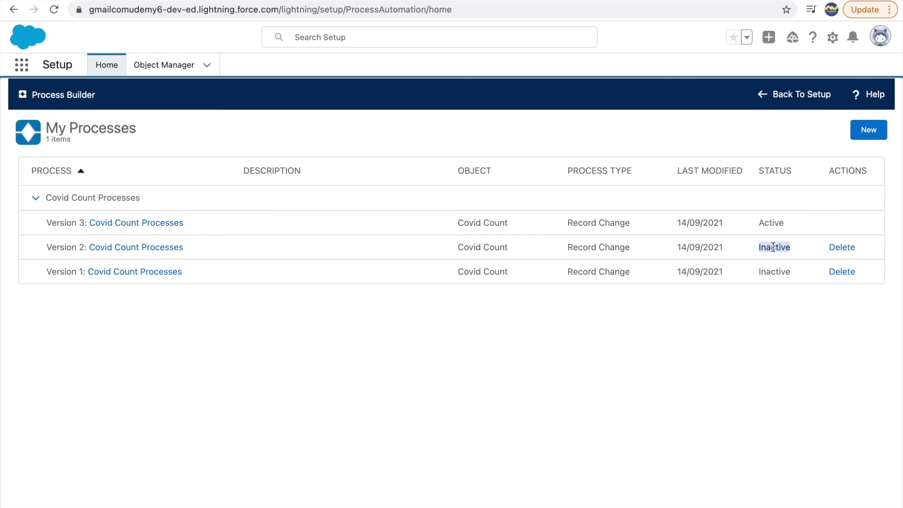
pyautogui.doubleClick(772, 223)
pyautogui.click(241, 296)
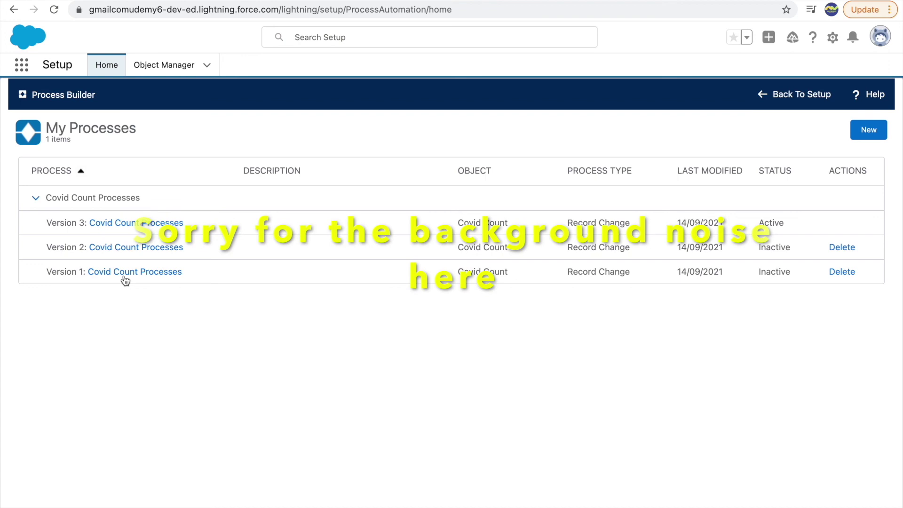
# - Sort the process list by last modified date in descending order and expand the Covid Count Processes versions again
pyautogui.click(721, 172)
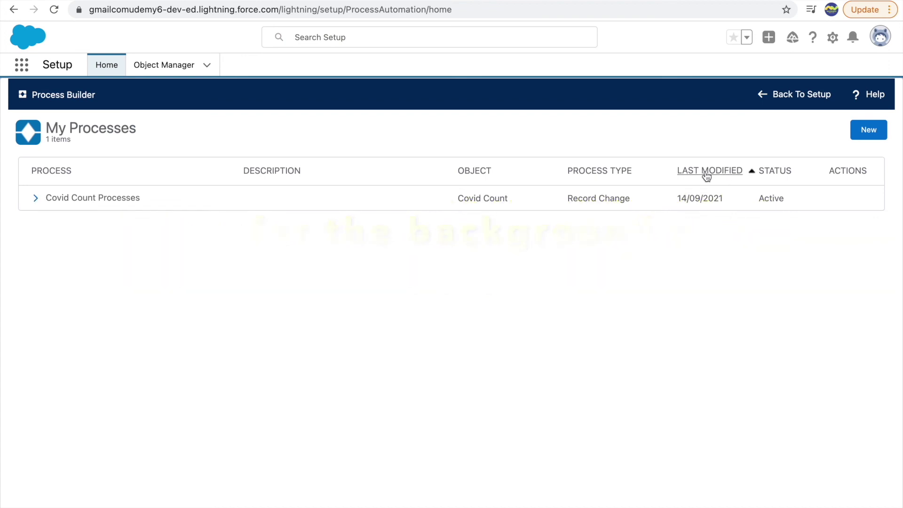
pyautogui.click(726, 172)
pyautogui.click(36, 198)
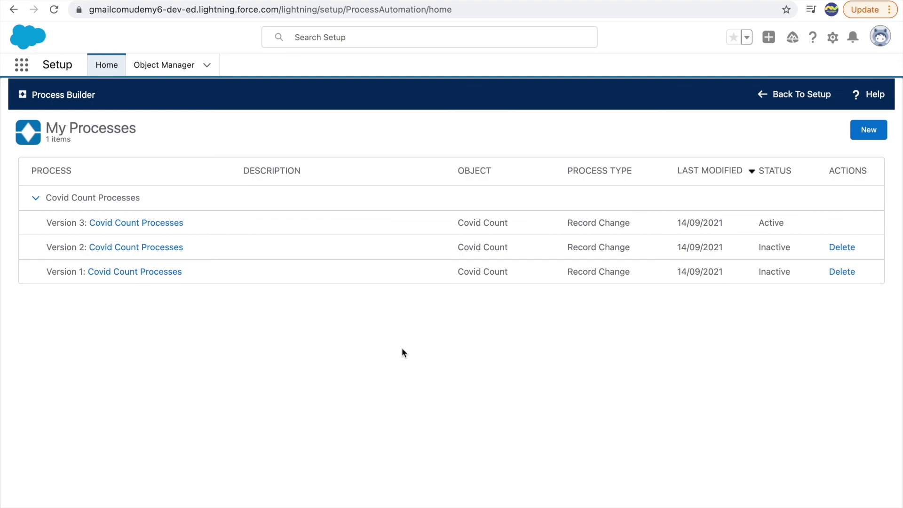